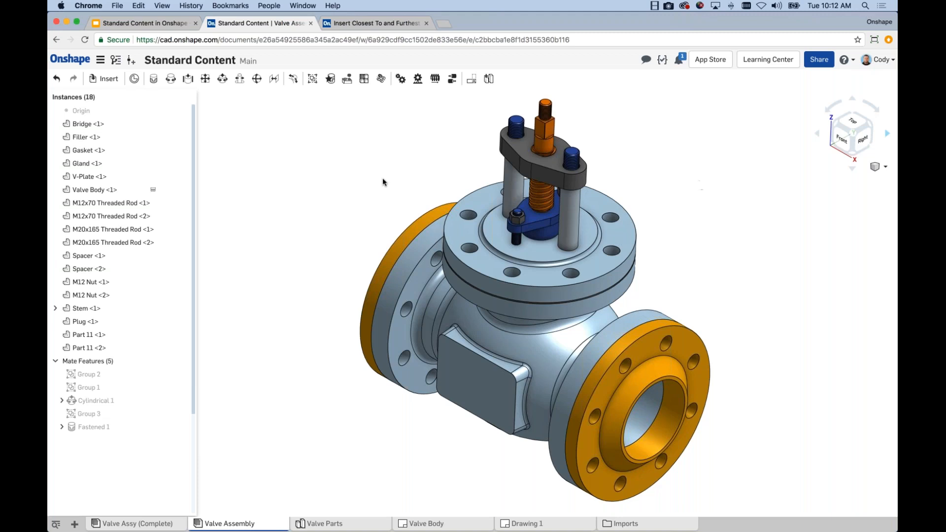
Start inserting standard content into the valve assembly and set its standard to ISO
{"action": "middle_click_drag", "start_coordinate": [396, 172], "coordinate": [394, 164]}
{"action": "scroll", "coordinate": [485, 237], "scroll_direction": "up", "scroll_amount": 1}
{"action": "scroll", "coordinate": [478, 251], "scroll_direction": "down", "scroll_amount": 1}
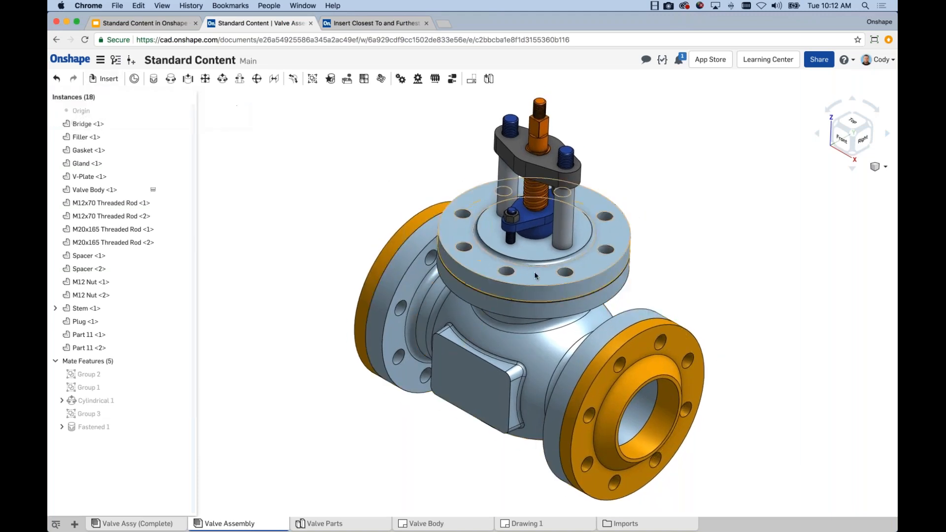
{"action": "left_click", "coordinate": [105, 80]}
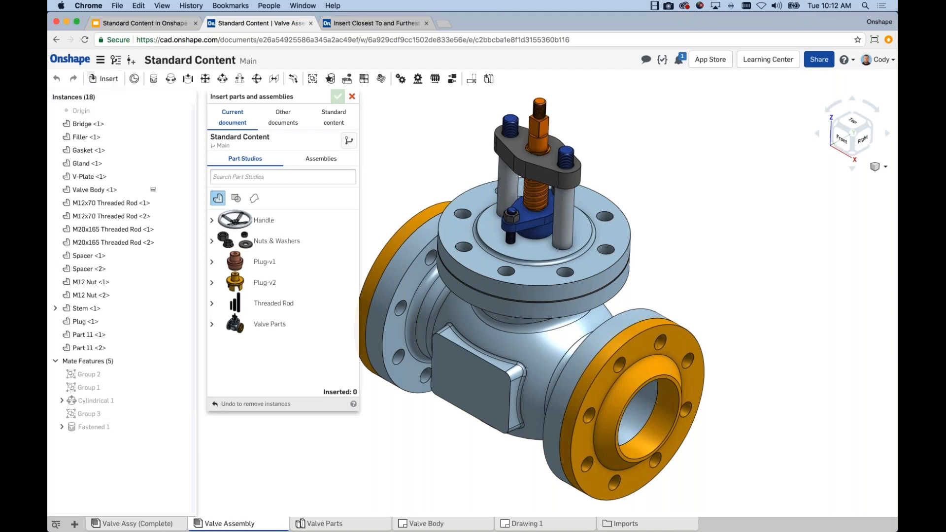
{"action": "left_click", "coordinate": [333, 123]}
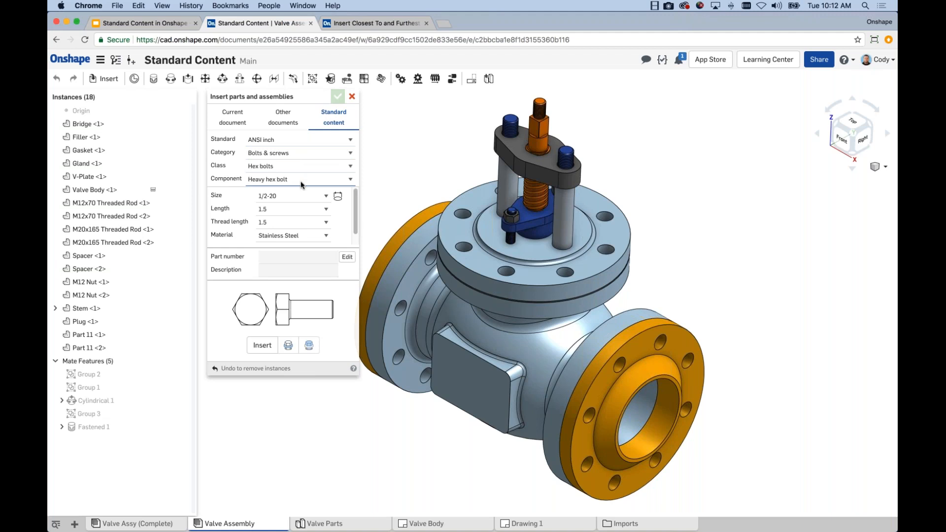
{"action": "left_click", "coordinate": [281, 139]}
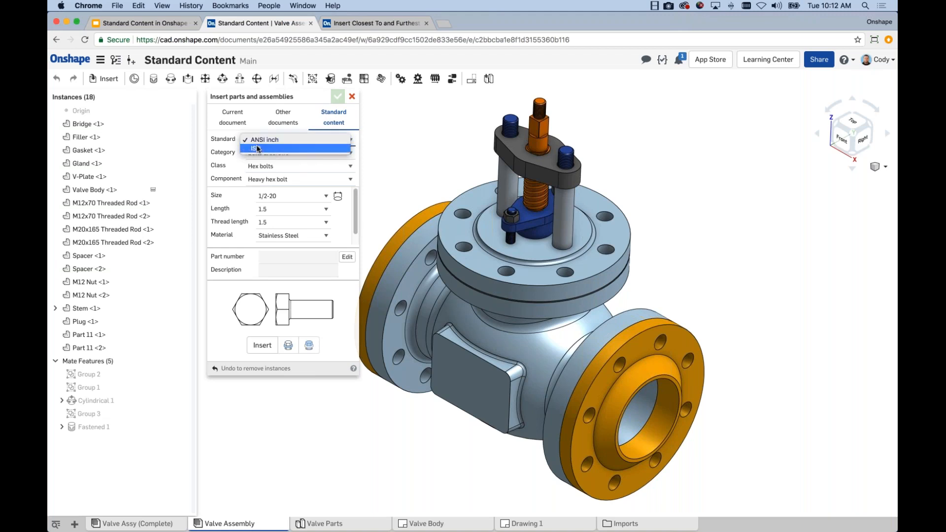
{"action": "left_click", "coordinate": [257, 147]}
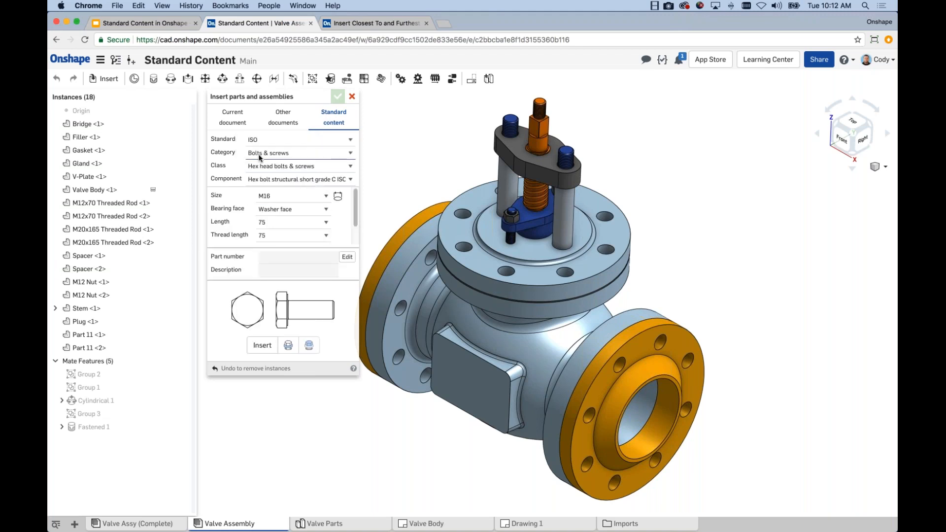
Examine the available ISO fastener categories, classes and components, keeping hex head bolts & screws selected
{"action": "left_click", "coordinate": [260, 154]}
{"action": "left_click", "coordinate": [262, 153]}
{"action": "left_click", "coordinate": [277, 180]}
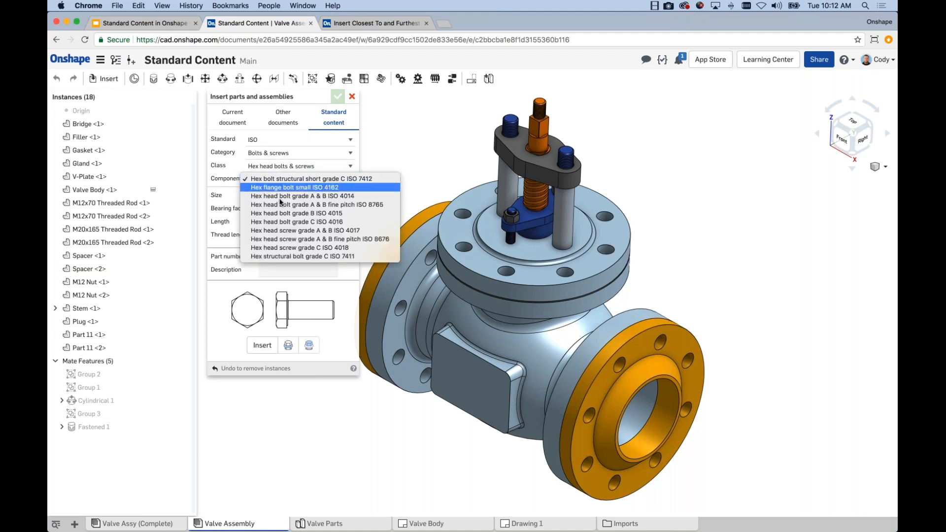
{"action": "left_click", "coordinate": [283, 166]}
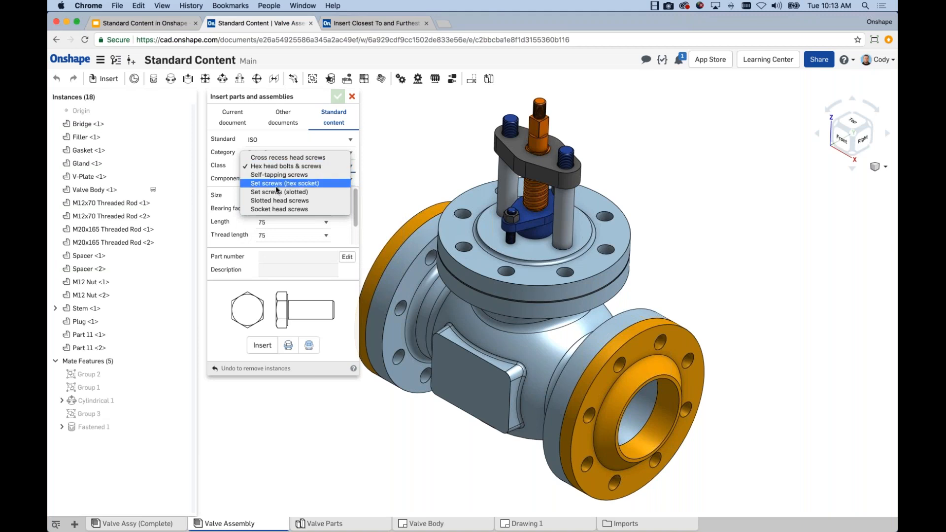
{"action": "left_click", "coordinate": [286, 166]}
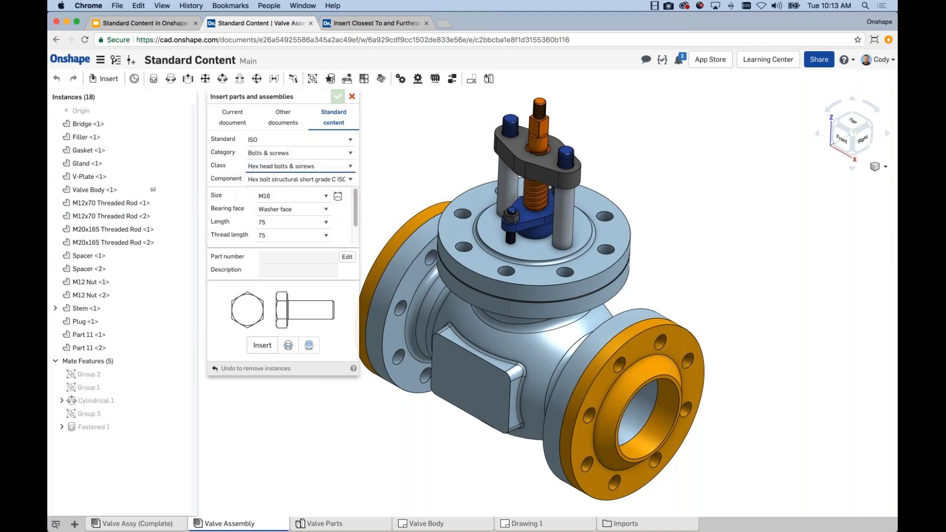
{"action": "left_click", "coordinate": [274, 154]}
{"action": "left_click", "coordinate": [275, 152]}
Examine the size, bearing face, length and thread length choices for the selected hex bolt
{"action": "left_click", "coordinate": [279, 197]}
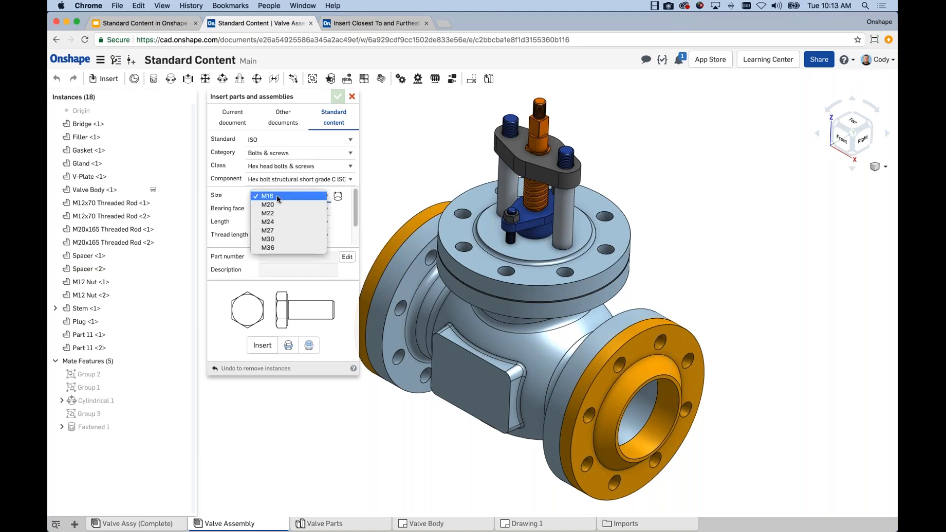
{"action": "left_click", "coordinate": [278, 197]}
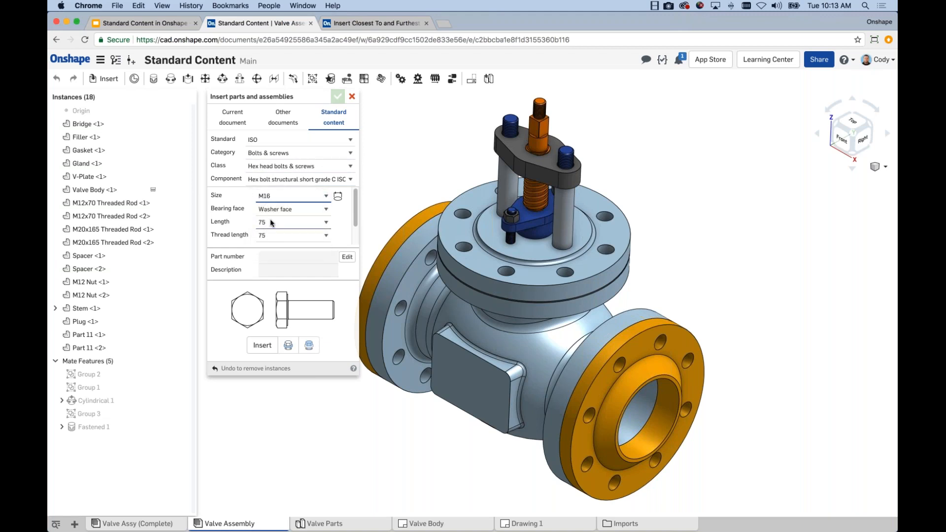
{"action": "left_click", "coordinate": [262, 209]}
{"action": "left_click", "coordinate": [262, 209]}
{"action": "left_click", "coordinate": [279, 223]}
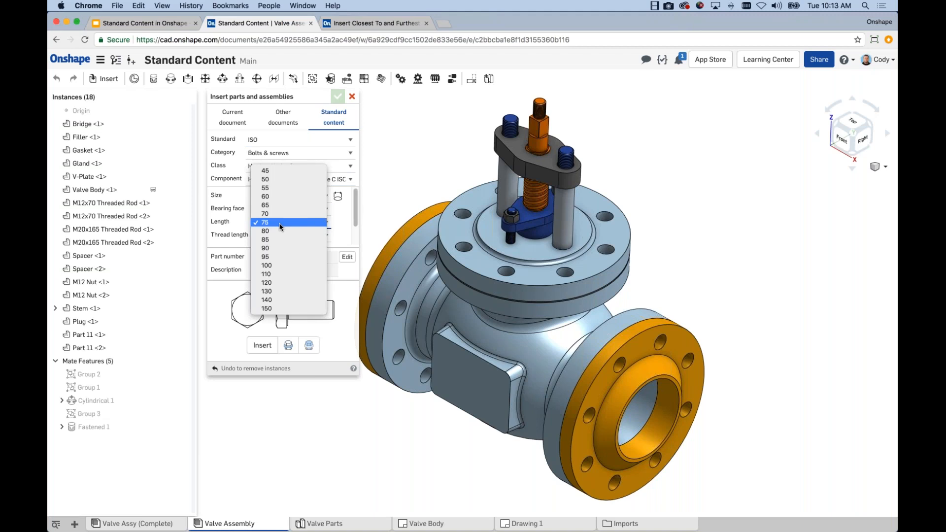
{"action": "left_click", "coordinate": [280, 225]}
{"action": "left_click", "coordinate": [272, 235]}
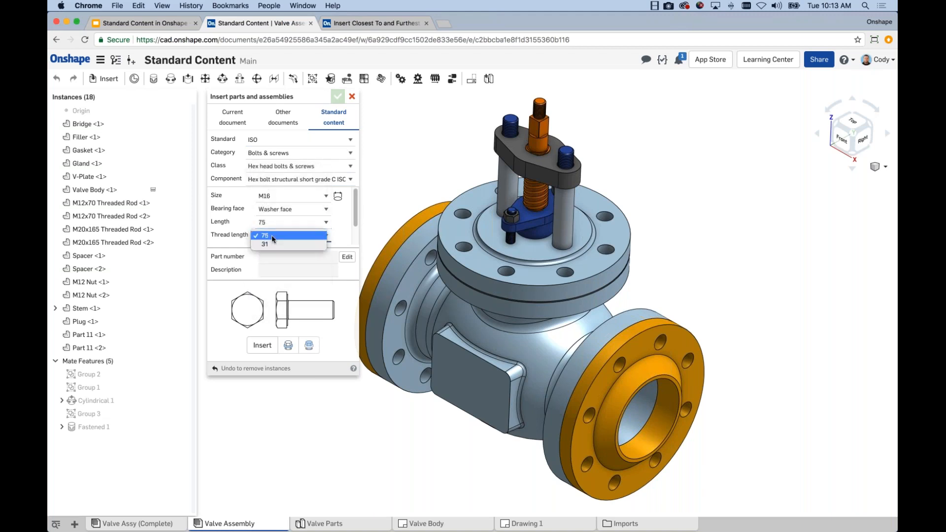
{"action": "left_click", "coordinate": [271, 235]}
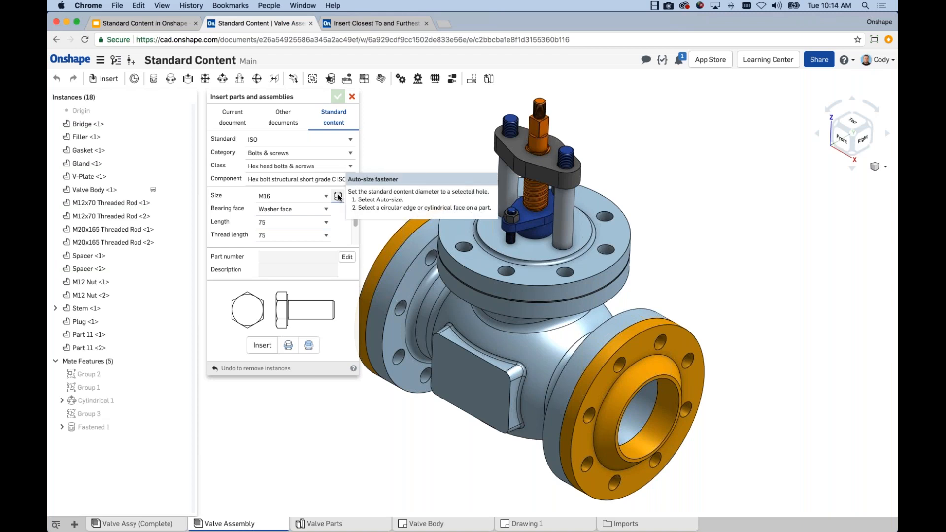
Auto-size the hex bolt to M20 from a bolt hole in the V-Plate flange
{"action": "left_click", "coordinate": [338, 197]}
{"action": "scroll", "coordinate": [458, 222], "scroll_direction": "up", "scroll_amount": 3}
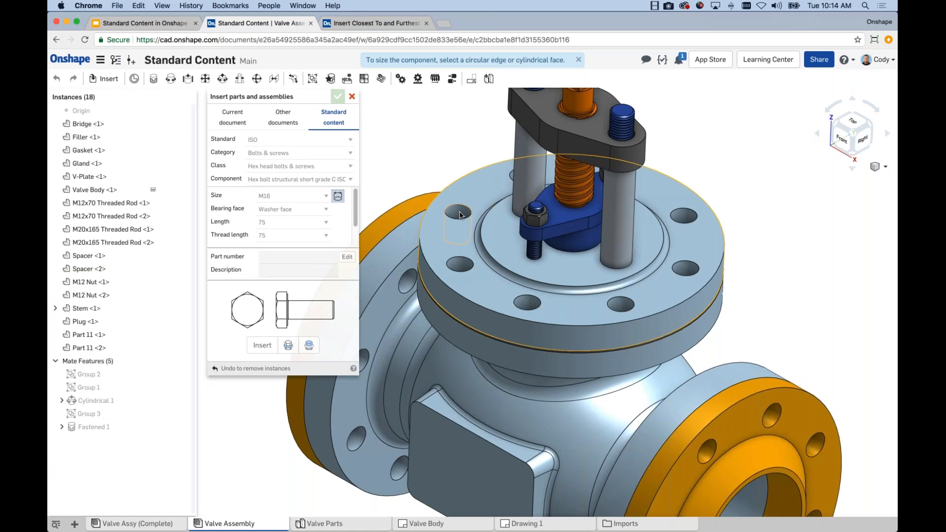
{"action": "left_click", "coordinate": [460, 214]}
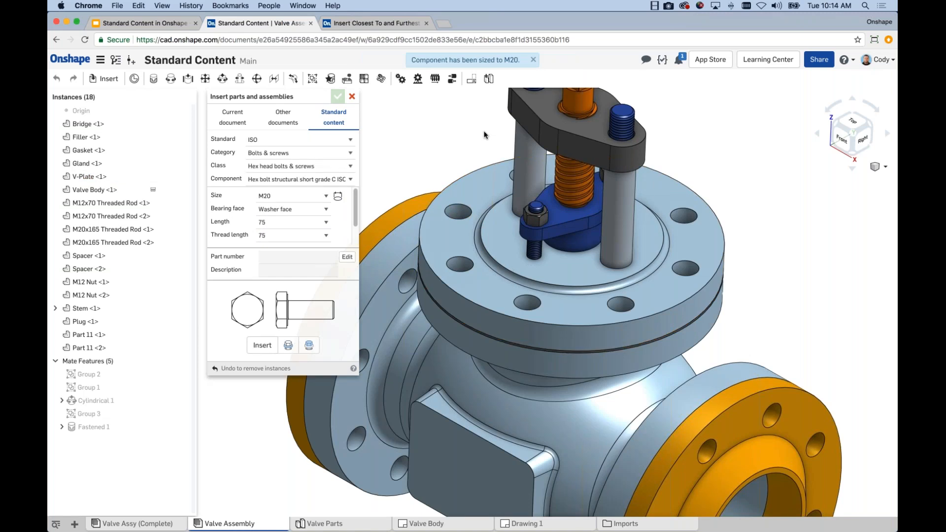
{"action": "scroll", "coordinate": [483, 135], "scroll_direction": "down", "scroll_amount": 3}
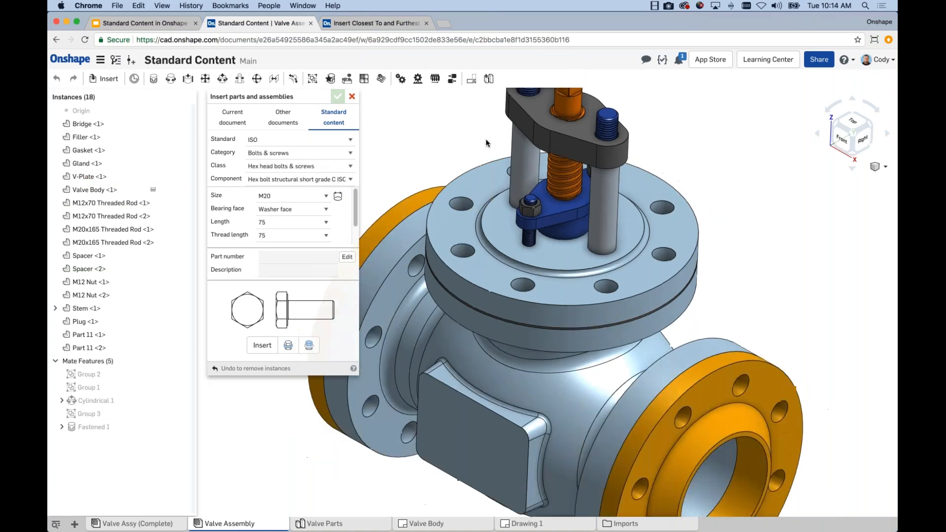
{"action": "middle_click_drag", "start_coordinate": [475, 141], "coordinate": [510, 164]}
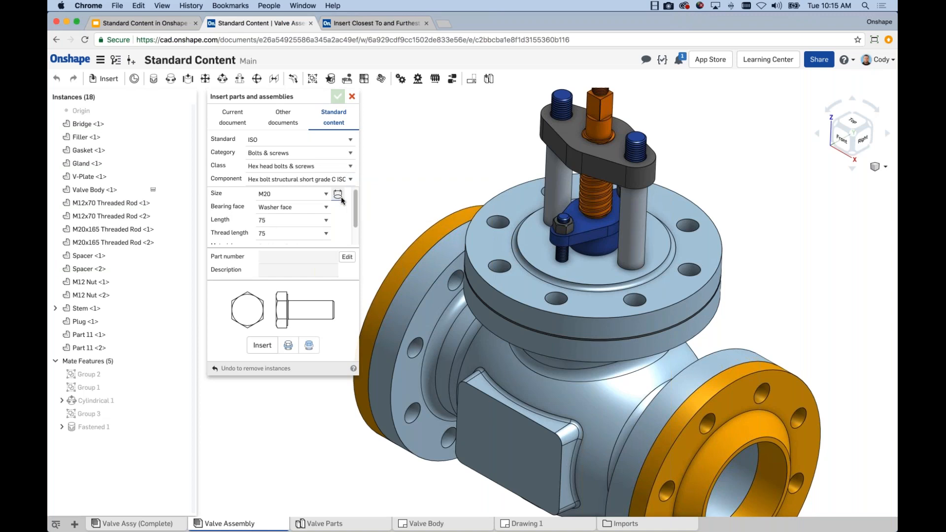
Insert the M20 hex structural bolt, length 75, into the V-Plate flange hole used for sizing, and check its fastened mate
{"action": "scroll", "coordinate": [352, 222], "scroll_direction": "down", "scroll_amount": 1}
{"action": "scroll", "coordinate": [352, 221], "scroll_direction": "down", "scroll_amount": 3}
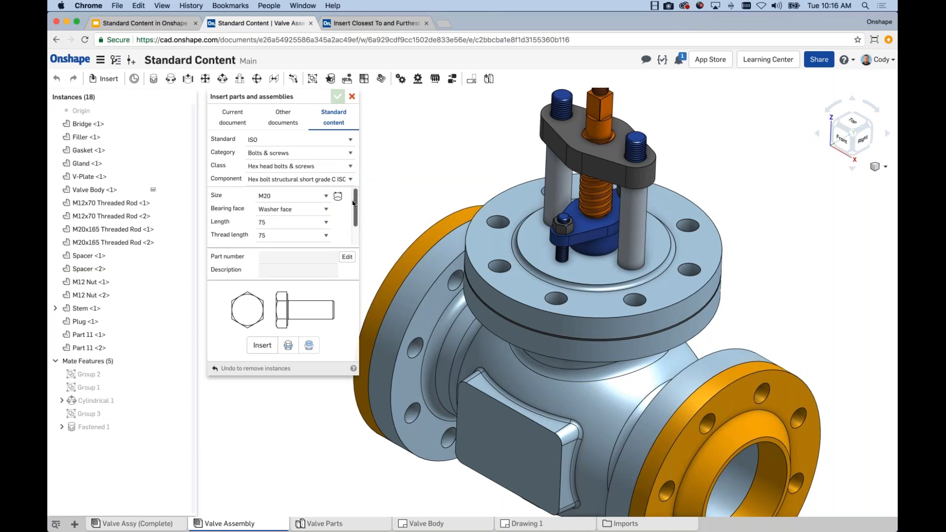
{"action": "scroll", "coordinate": [353, 197], "scroll_direction": "up", "scroll_amount": 4}
{"action": "scroll", "coordinate": [353, 229], "scroll_direction": "down", "scroll_amount": 2}
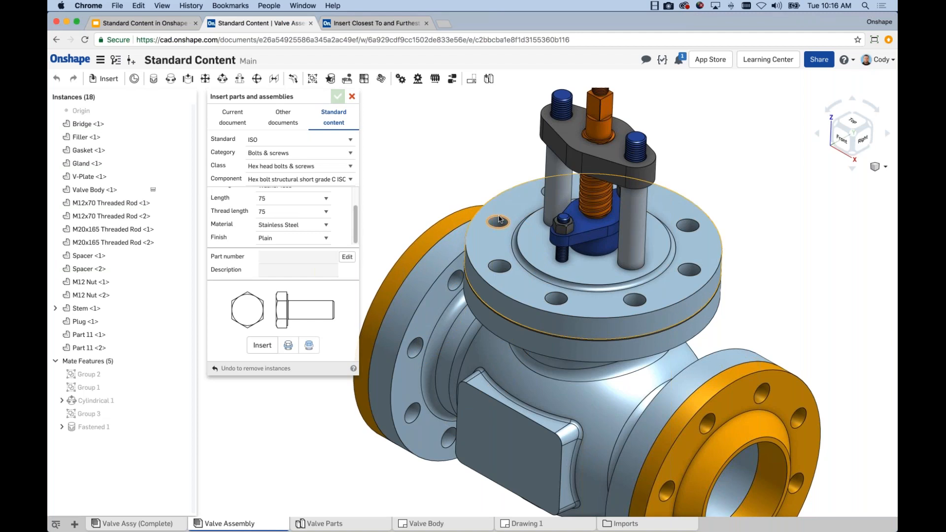
{"action": "scroll", "coordinate": [353, 206], "scroll_direction": "up", "scroll_amount": 2}
{"action": "scroll", "coordinate": [353, 206], "scroll_direction": "down", "scroll_amount": 2}
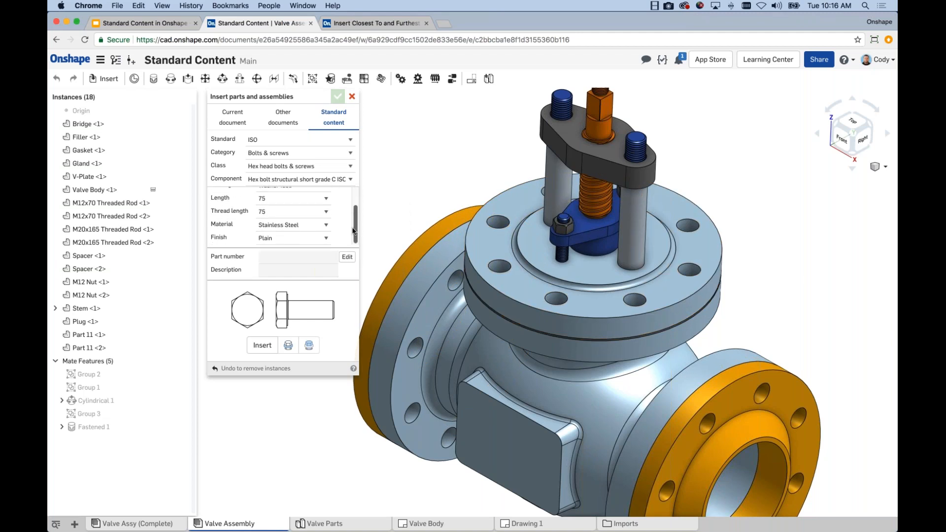
{"action": "scroll", "coordinate": [344, 203], "scroll_direction": "up", "scroll_amount": 2}
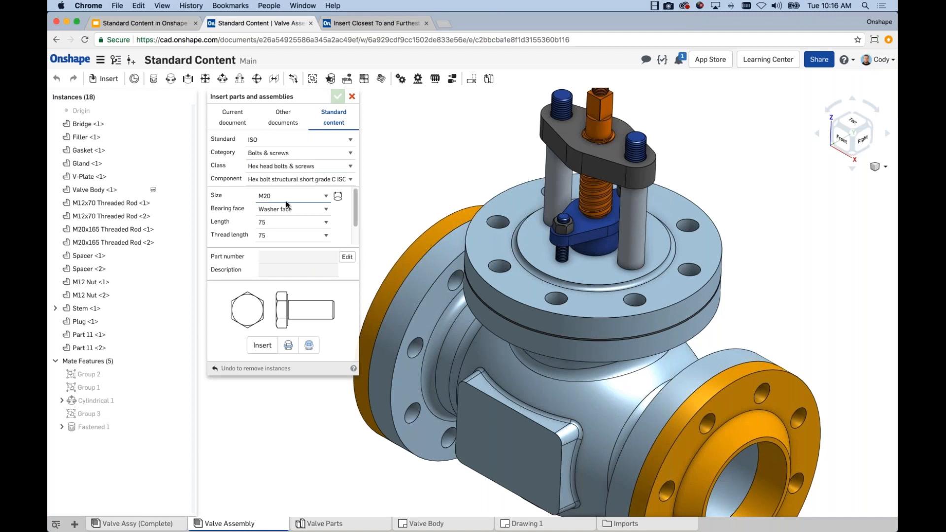
{"action": "left_click", "coordinate": [262, 345]}
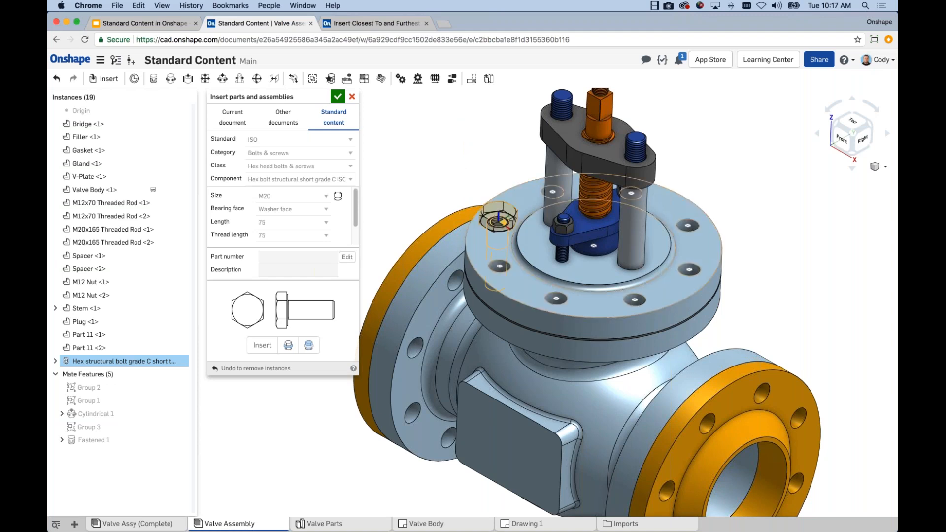
{"action": "left_click", "coordinate": [498, 220]}
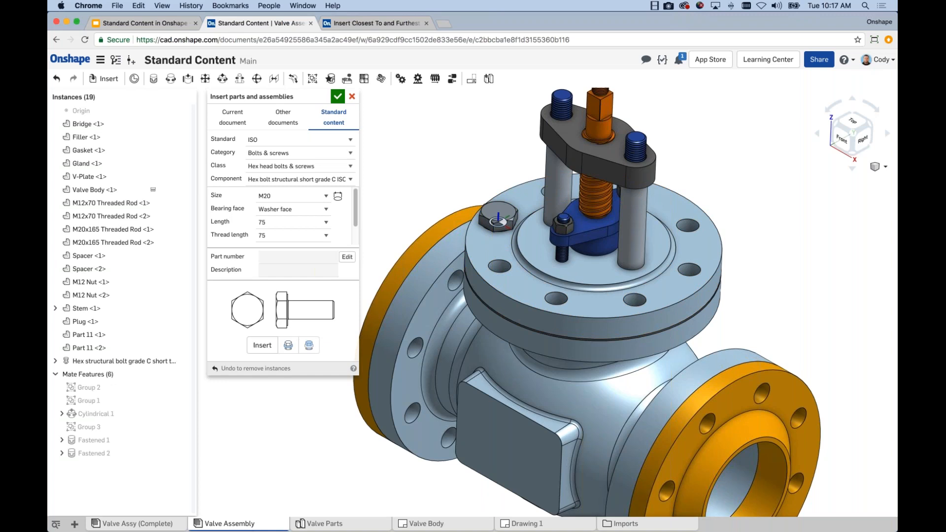
{"action": "left_click", "coordinate": [134, 362]}
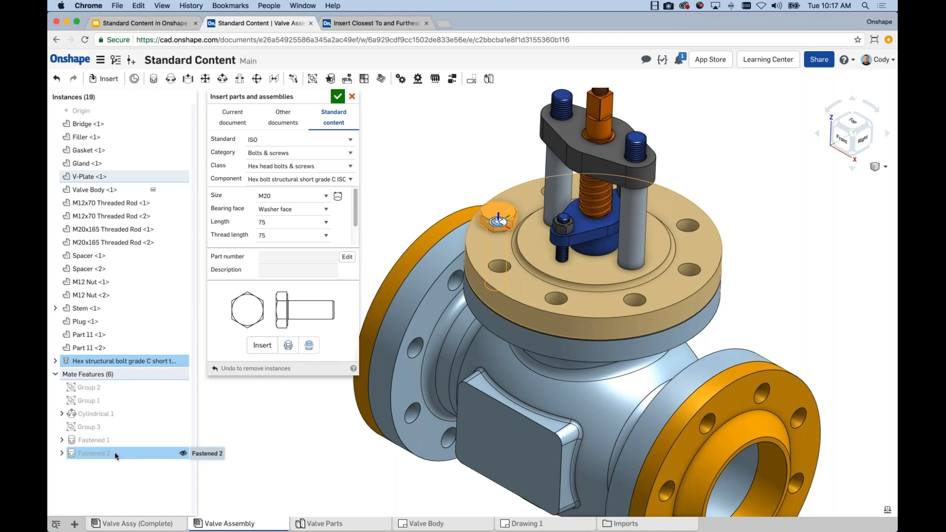
{"action": "left_click", "coordinate": [312, 451]}
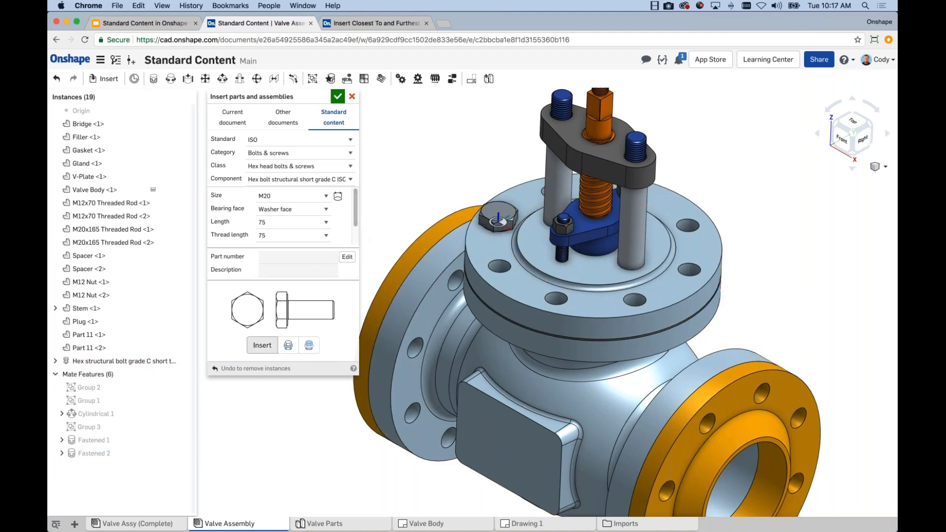
Insert a second M20 hex structural bolt into the diagonally opposite V-Plate flange hole and check its fastened mate
{"action": "left_click", "coordinate": [262, 344]}
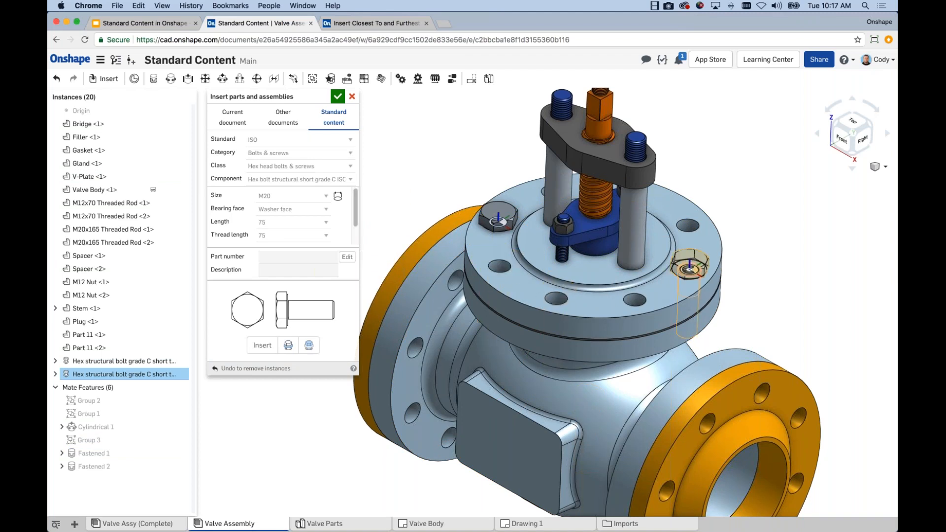
{"action": "left_click", "coordinate": [689, 269]}
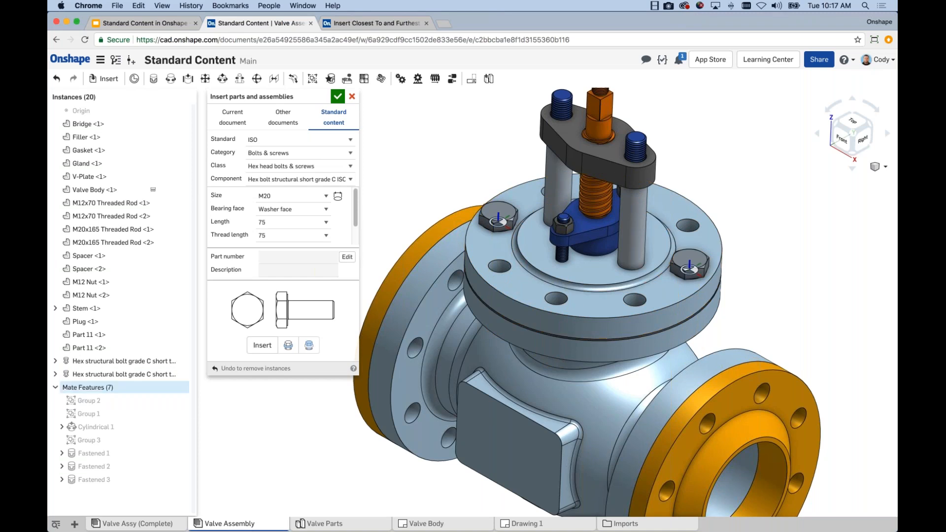
{"action": "left_click", "coordinate": [126, 375]}
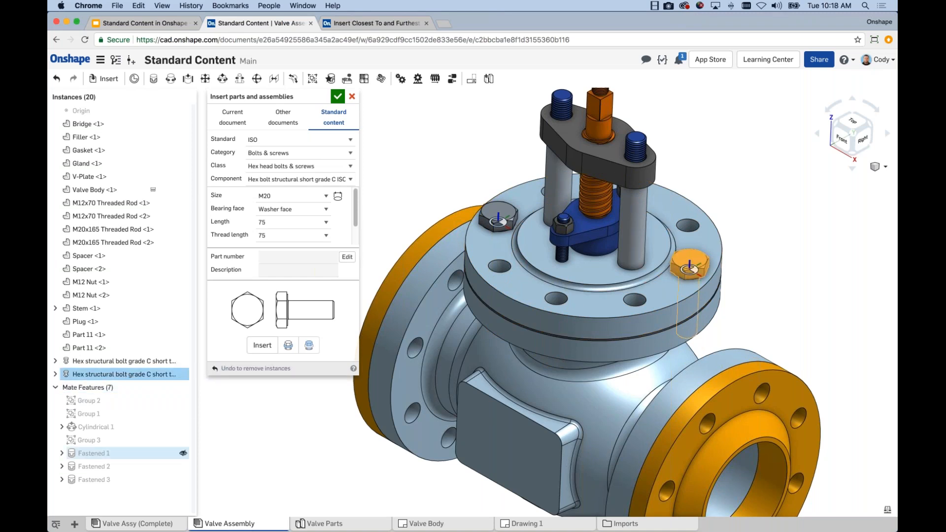
{"action": "left_click", "coordinate": [195, 478]}
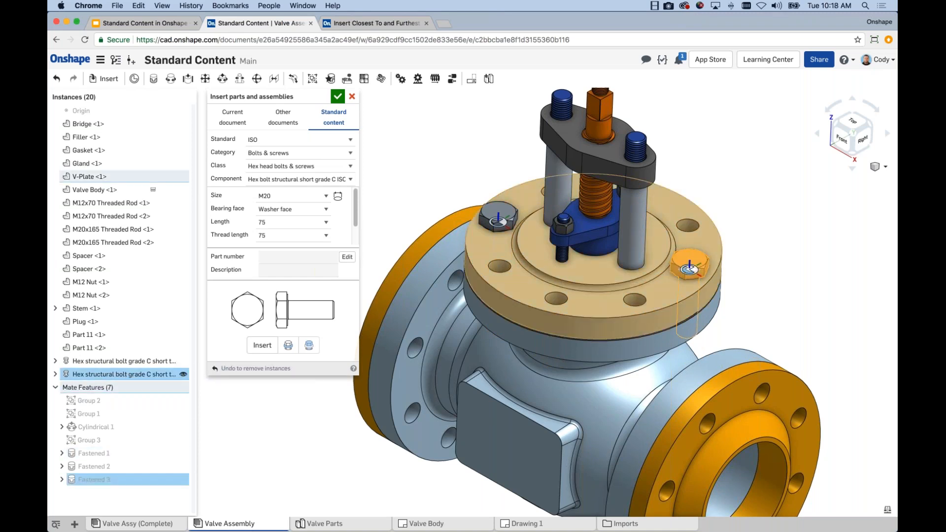
{"action": "left_click", "coordinate": [337, 461]}
{"action": "scroll", "coordinate": [336, 459], "scroll_direction": "down", "scroll_amount": 3}
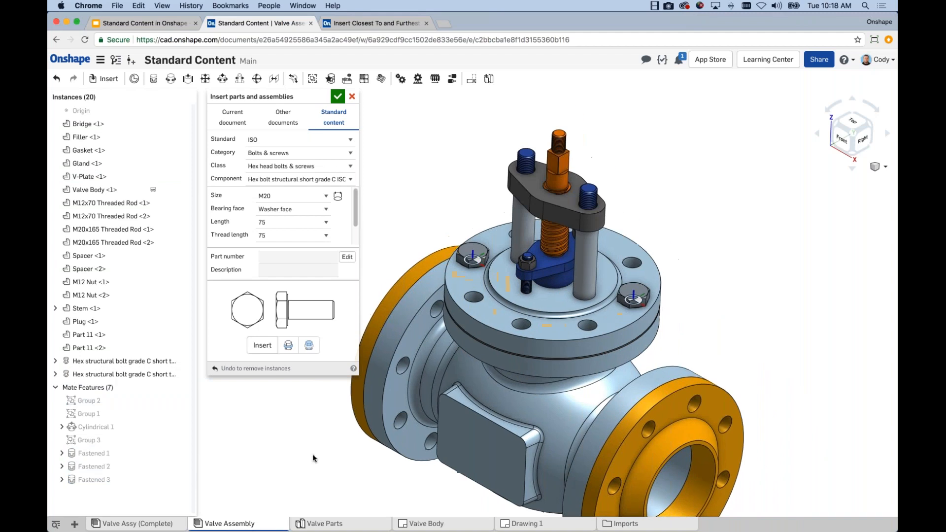
{"action": "middle_click_drag", "start_coordinate": [312, 454], "coordinate": [365, 401]}
{"action": "mouse_move", "coordinate": [371, 389]}
{"action": "right_mouse_down"}
{"action": "mouse_move", "coordinate": [382, 379]}
{"action": "mouse_move", "coordinate": [369, 399]}
{"action": "right_mouse_up"}
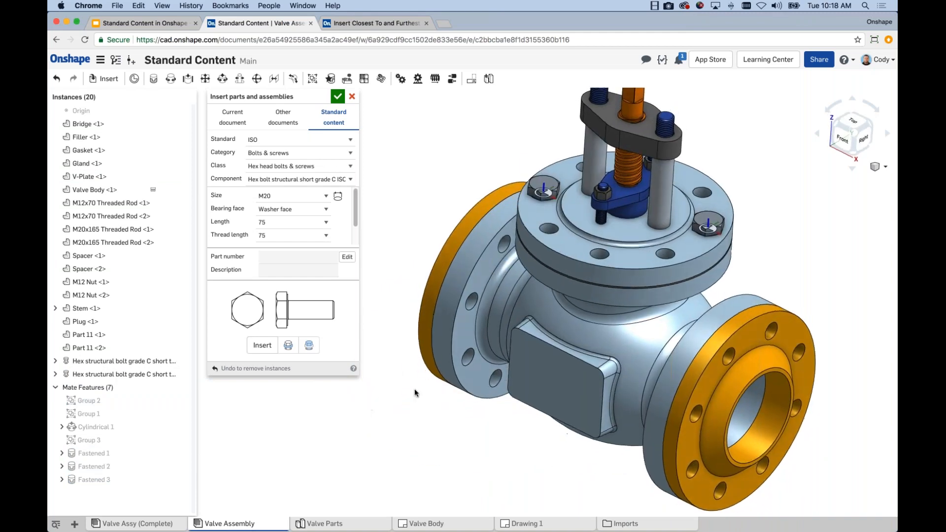
{"action": "scroll", "coordinate": [415, 388], "scroll_direction": "down", "scroll_amount": 2}
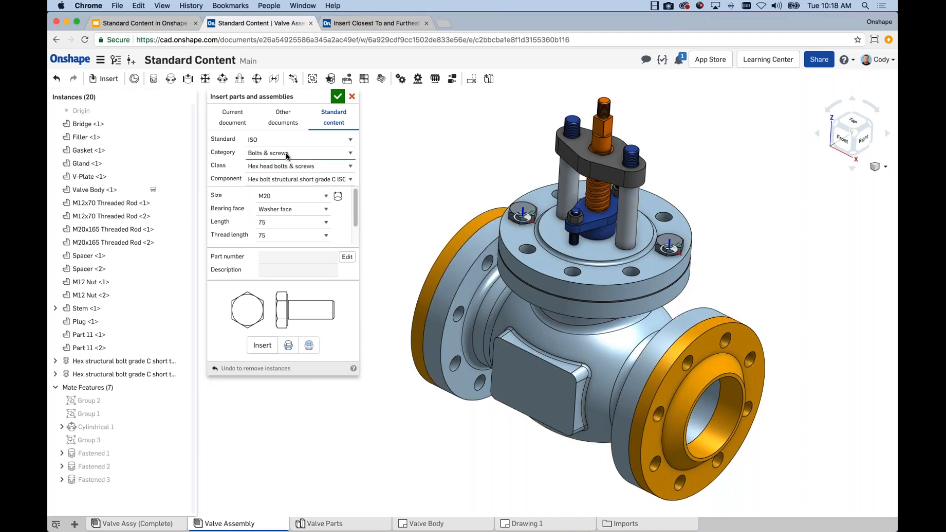
Undo the insertion of both M20 hex structural bolts in the V-Plate flange
{"action": "mouse_move", "coordinate": [261, 94]}
{"action": "left_mouse_down"}
{"action": "mouse_move", "coordinate": [273, 102]}
{"action": "mouse_move", "coordinate": [262, 94]}
{"action": "left_mouse_up"}
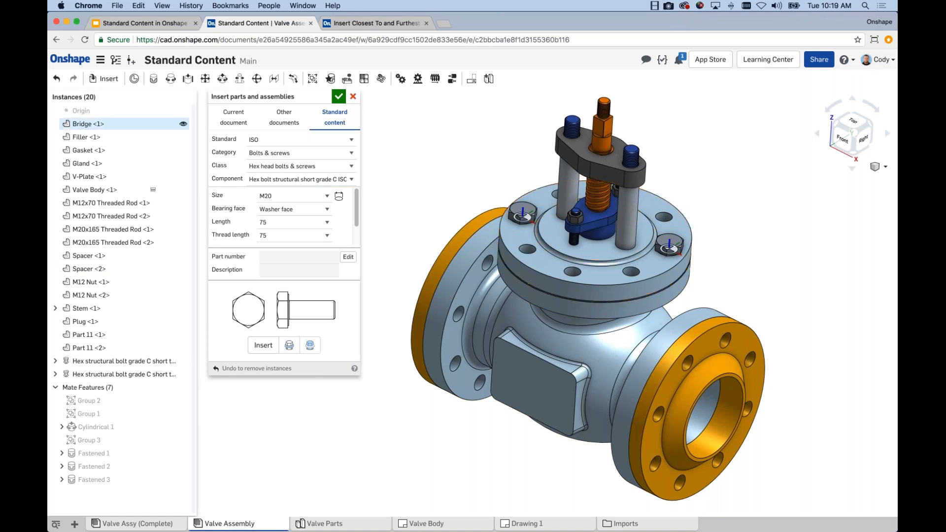
{"action": "left_click", "coordinate": [57, 80]}
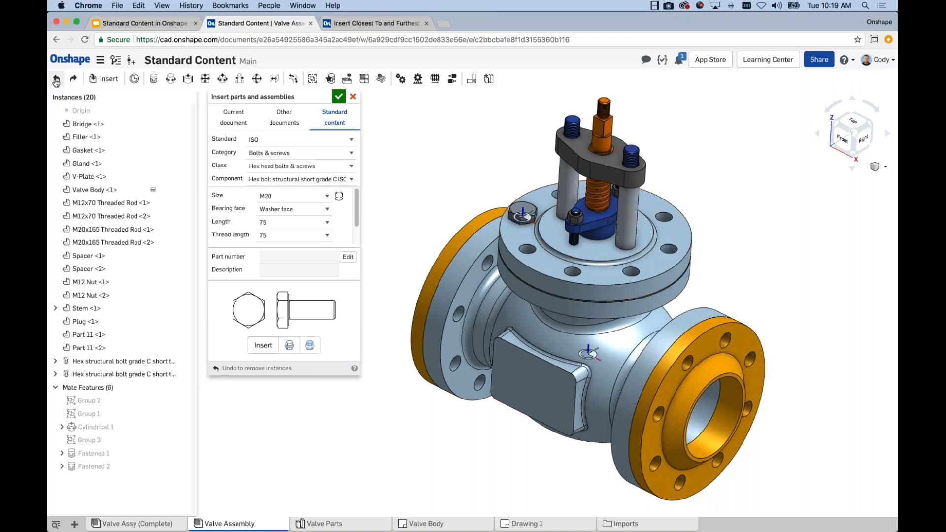
{"action": "left_click", "coordinate": [56, 80]}
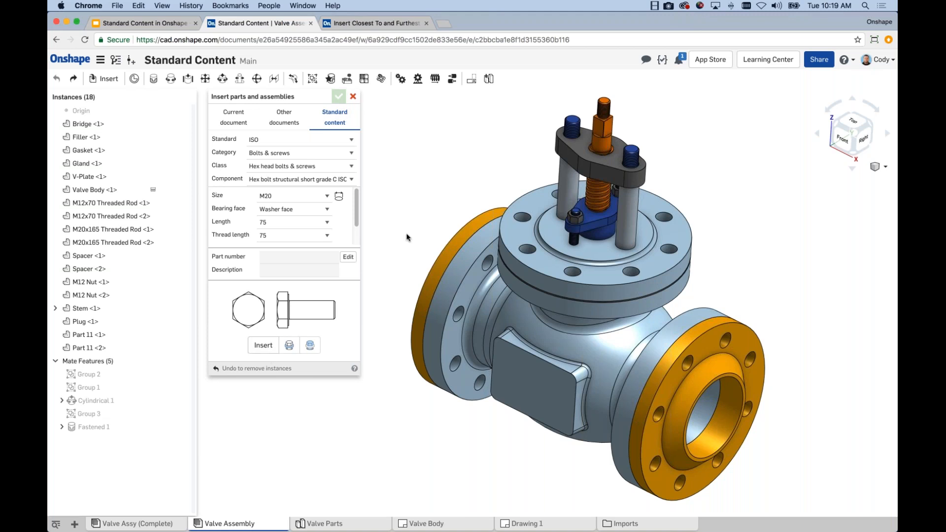
Try inserting an M20 hex structural bolt, length 75, at the edge of one V-Plate flange hole, and undo the insertion
{"action": "left_click", "coordinate": [519, 216]}
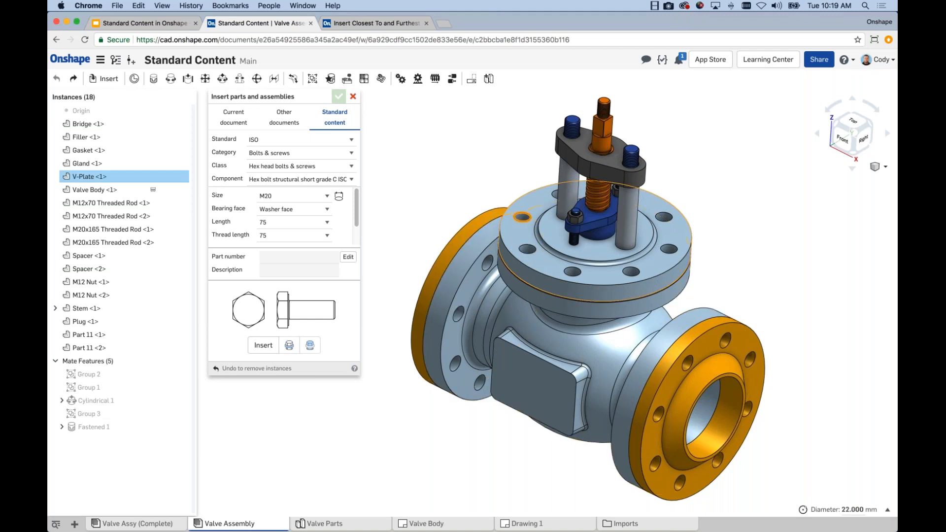
{"action": "left_click", "coordinate": [259, 347]}
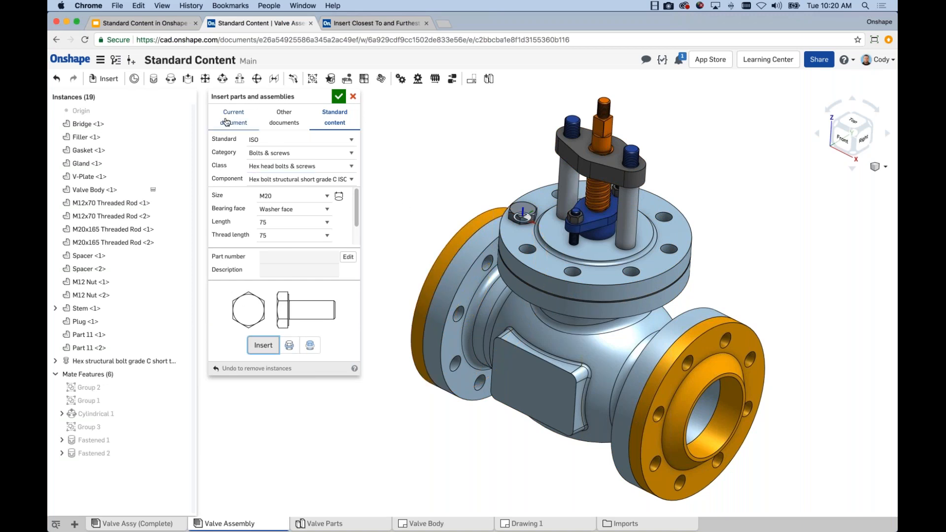
{"action": "left_click", "coordinate": [57, 79]}
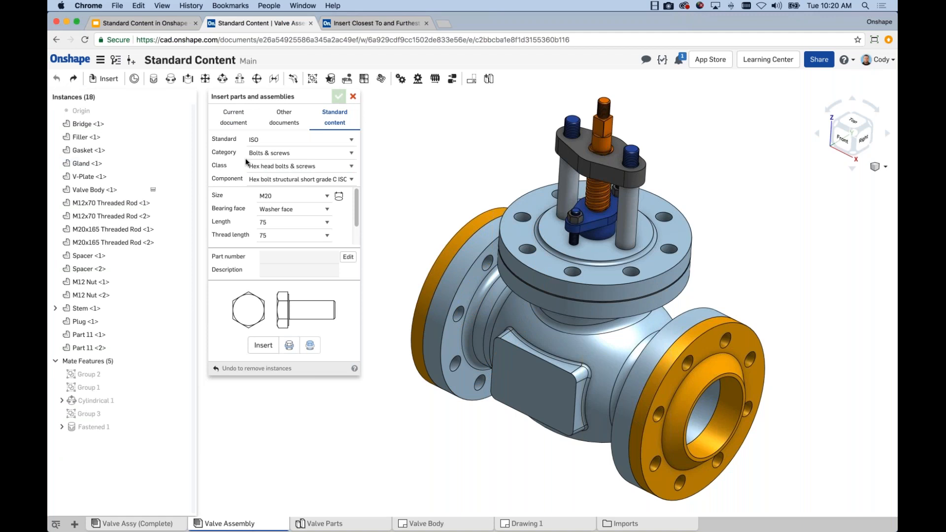
Insert M20 hex structural bolts, length 75, into all holes of the V-Plate top face and both orange end flange faces at once
{"action": "middle_click_drag", "start_coordinate": [447, 149], "coordinate": [449, 142]}
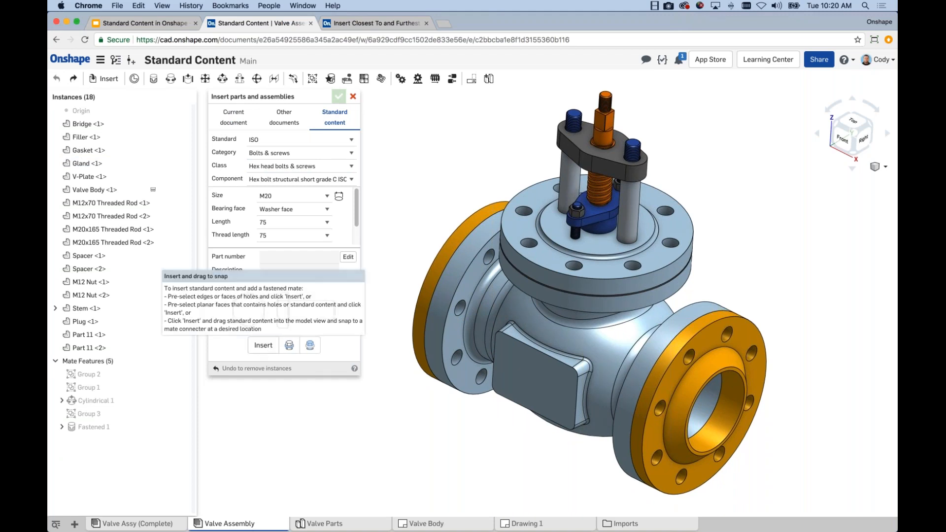
{"action": "left_click", "coordinate": [527, 227]}
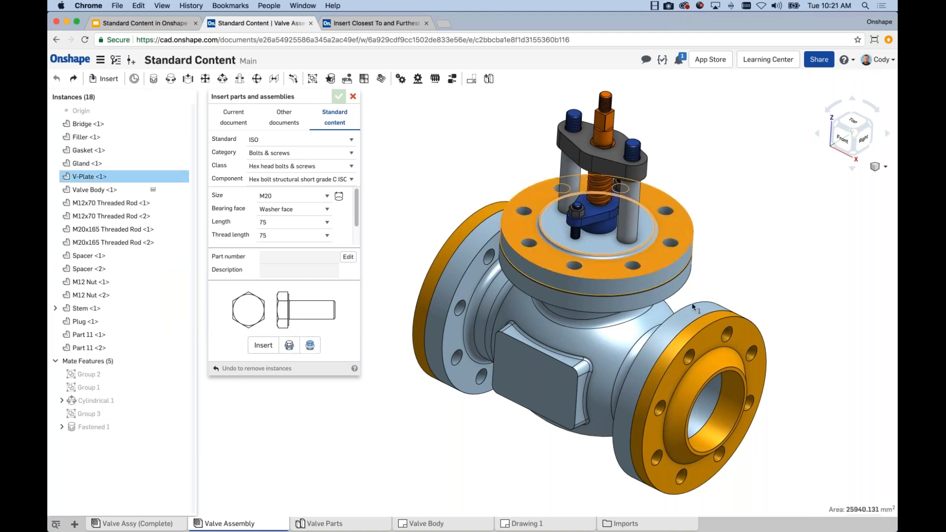
{"action": "left_click", "coordinate": [711, 332]}
{"action": "right_click_drag", "start_coordinate": [710, 332], "coordinate": [486, 253]}
{"action": "left_click", "coordinate": [486, 253]}
{"action": "right_click_drag", "start_coordinate": [755, 276], "coordinate": [729, 260]}
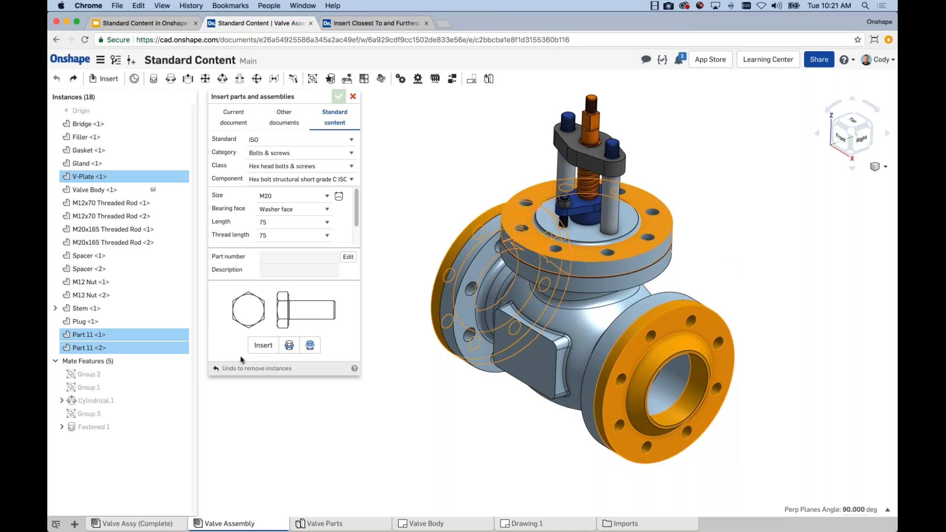
{"action": "left_click", "coordinate": [263, 344]}
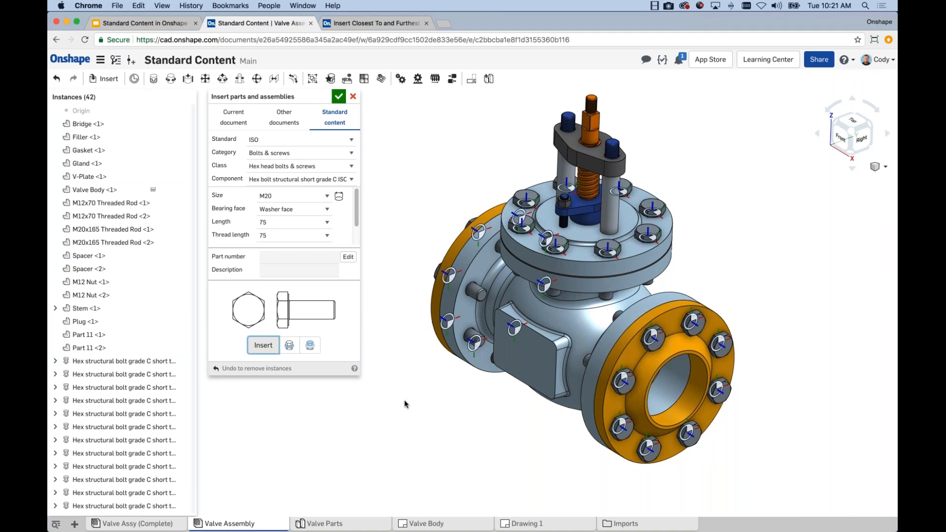
Inspect the bolts on all three flanges and the class choices for the component, and accept the insertion
{"action": "right_click_drag", "start_coordinate": [404, 399], "coordinate": [417, 399]}
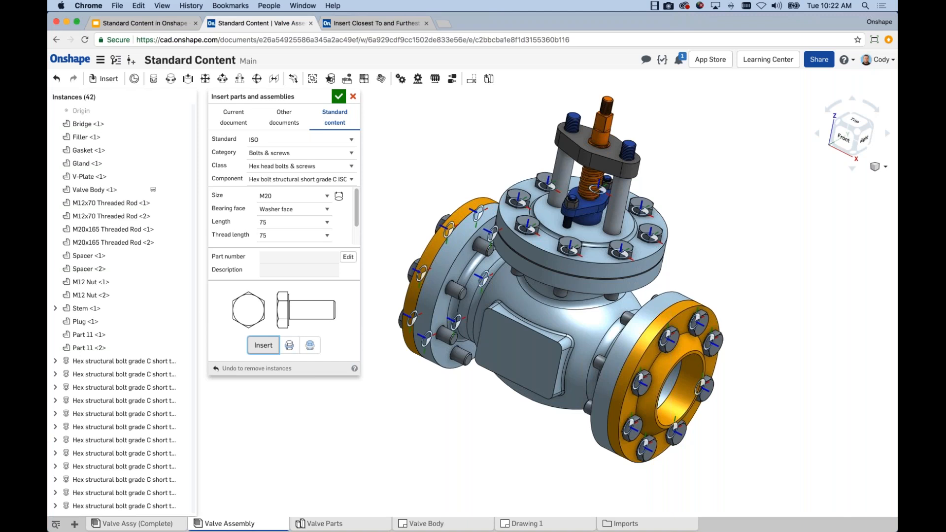
{"action": "right_click_drag", "start_coordinate": [800, 333], "coordinate": [787, 336]}
{"action": "scroll", "coordinate": [785, 337], "scroll_direction": "down", "scroll_amount": 2}
{"action": "left_click", "coordinate": [279, 166]}
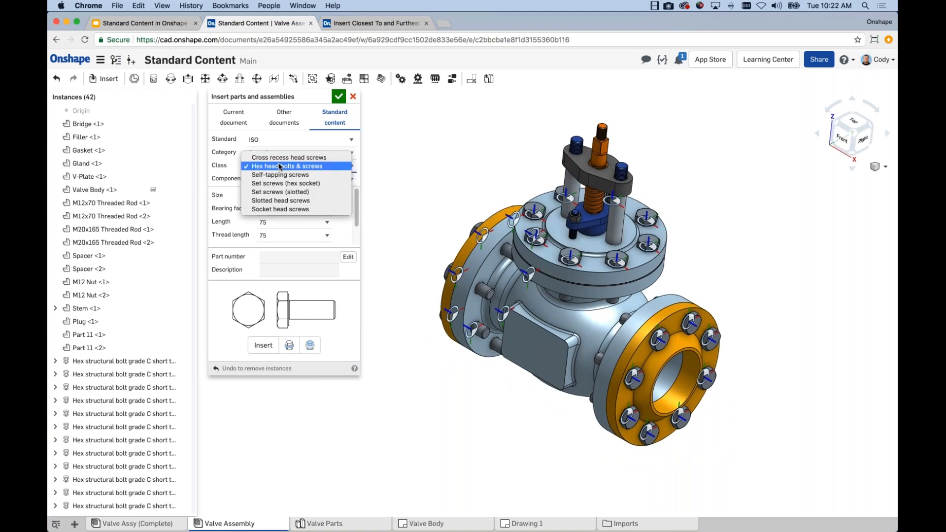
{"action": "left_click", "coordinate": [279, 166]}
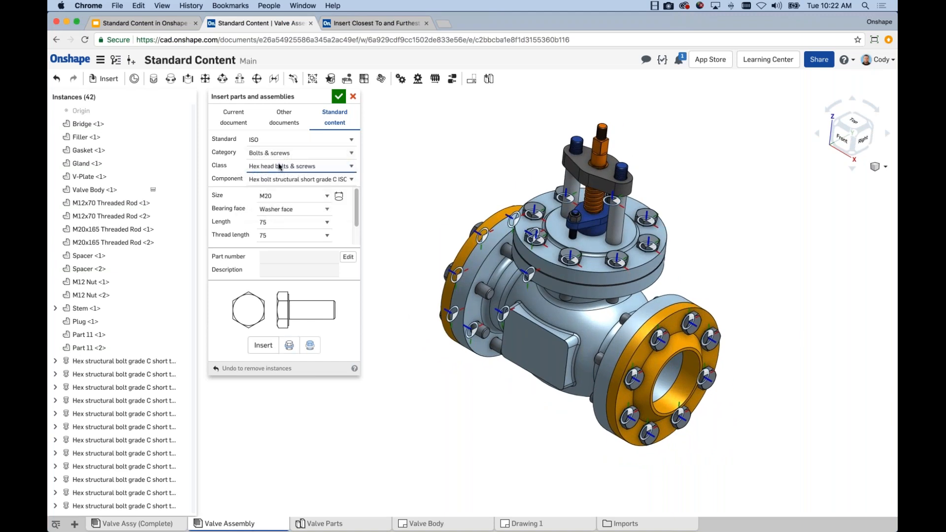
{"action": "left_click", "coordinate": [276, 197]}
{"action": "scroll", "coordinate": [782, 323], "scroll_direction": "up", "scroll_amount": 5}
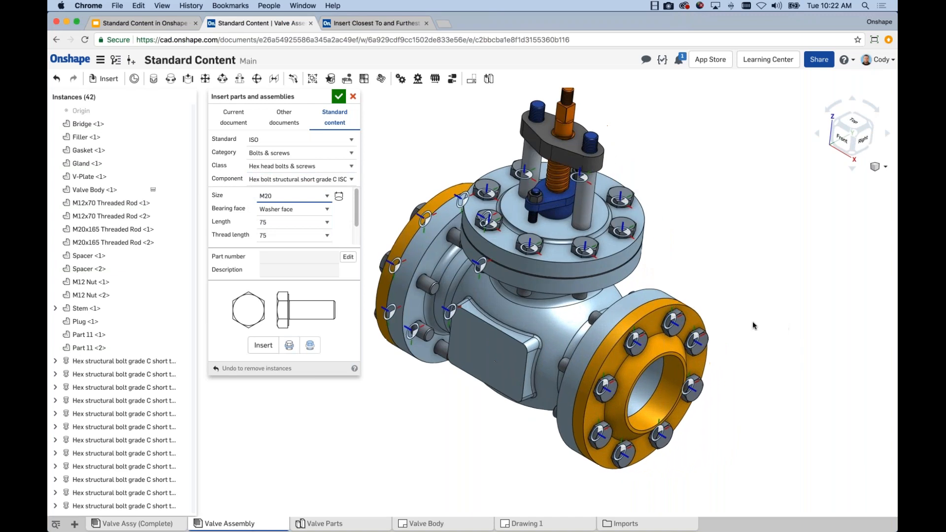
{"action": "middle_click_drag", "start_coordinate": [745, 300], "coordinate": [747, 308]}
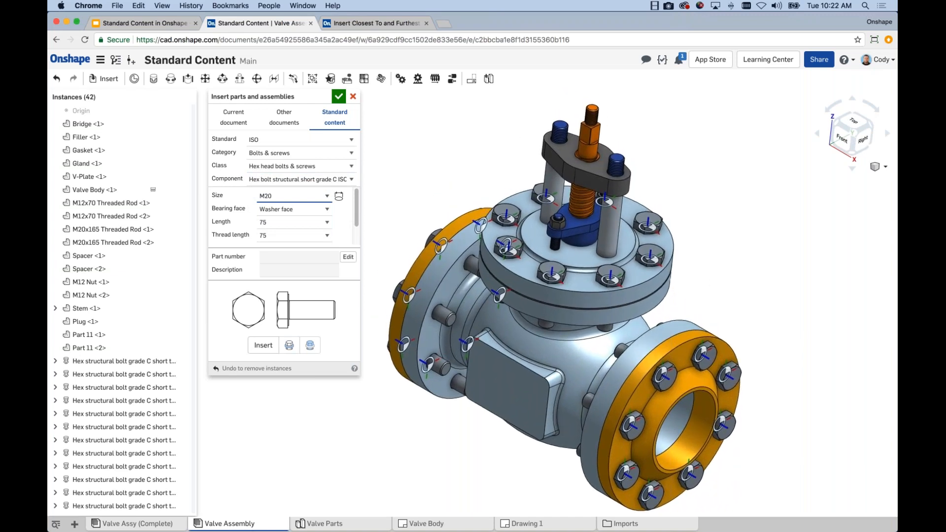
{"action": "middle_click_drag", "start_coordinate": [703, 161], "coordinate": [701, 153]}
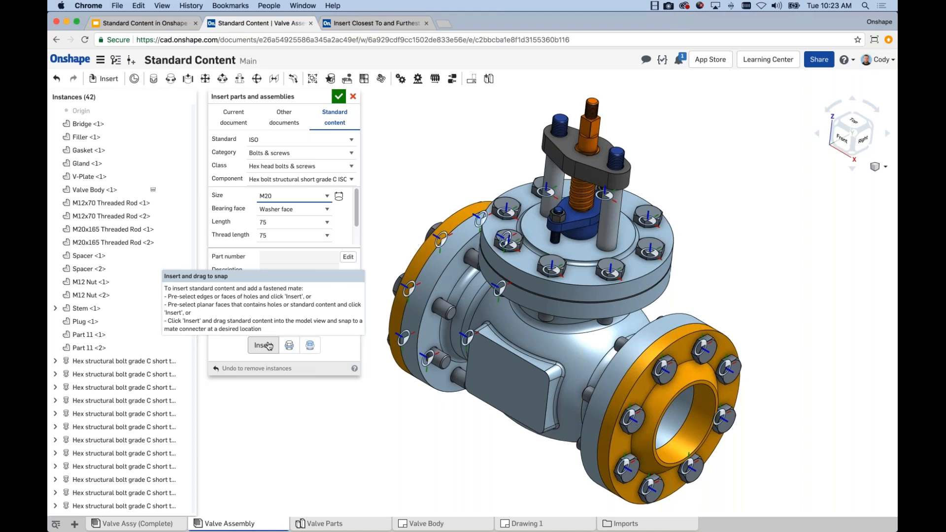
{"action": "left_click", "coordinate": [339, 96]}
Examine the instance actions available for a single hex structural bolt and for five selected bolts, including editing standard content and selecting matching configurations
{"action": "scroll", "coordinate": [360, 256], "scroll_direction": "down", "scroll_amount": 2}
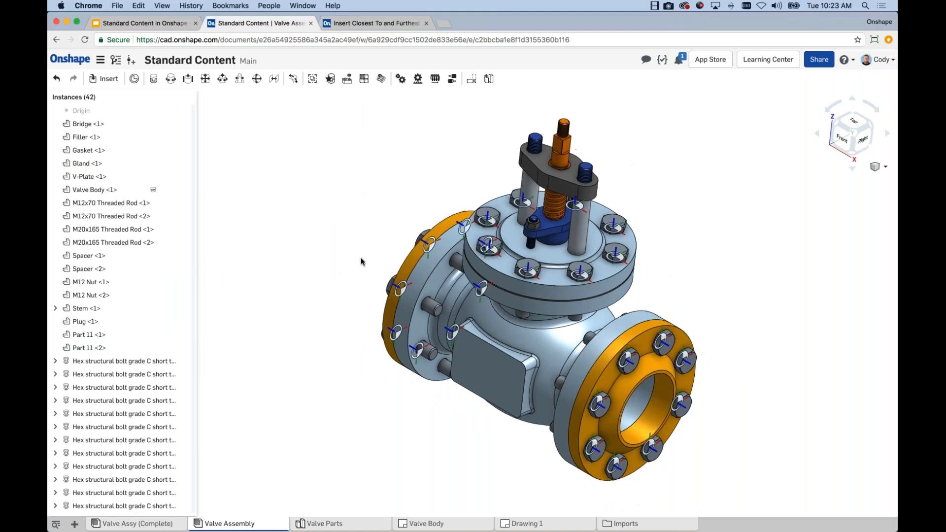
{"action": "scroll", "coordinate": [352, 275], "scroll_direction": "down", "scroll_amount": 2}
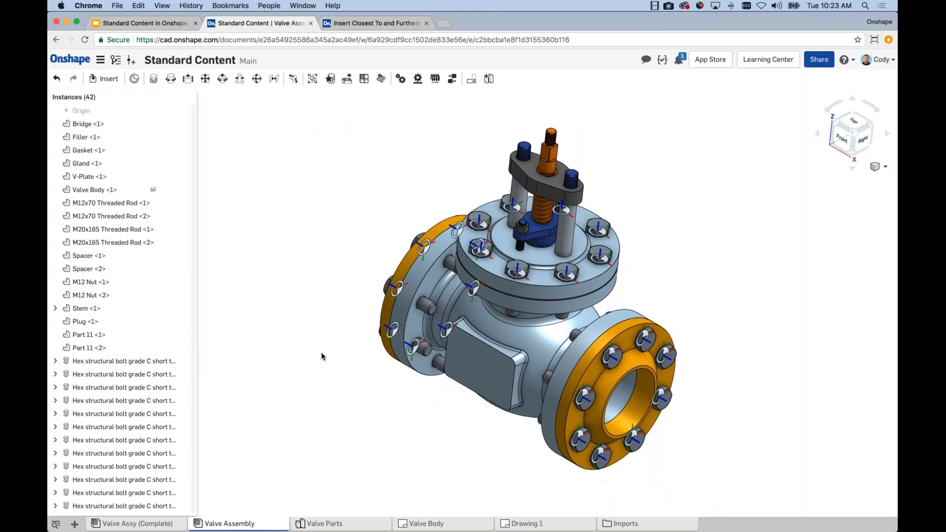
{"action": "scroll", "coordinate": [186, 321], "scroll_direction": "down", "scroll_amount": 5}
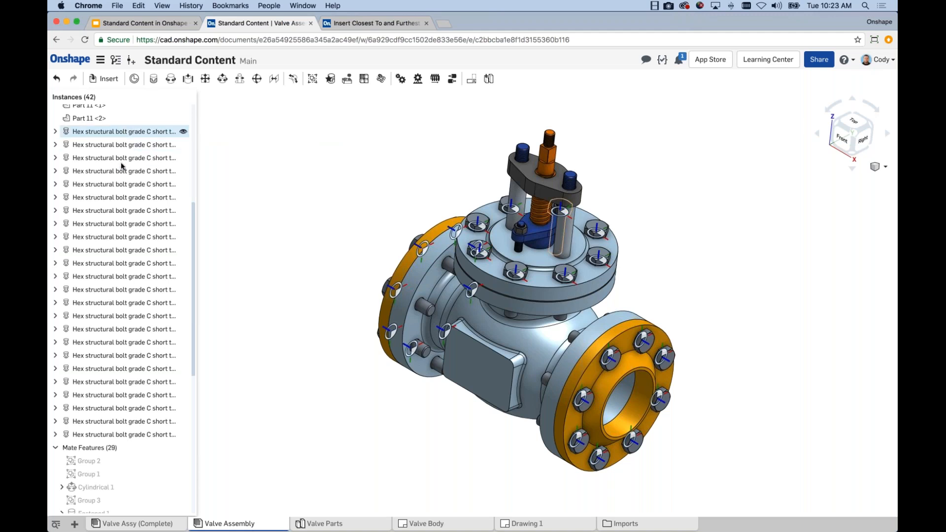
{"action": "right_click", "coordinate": [141, 226]}
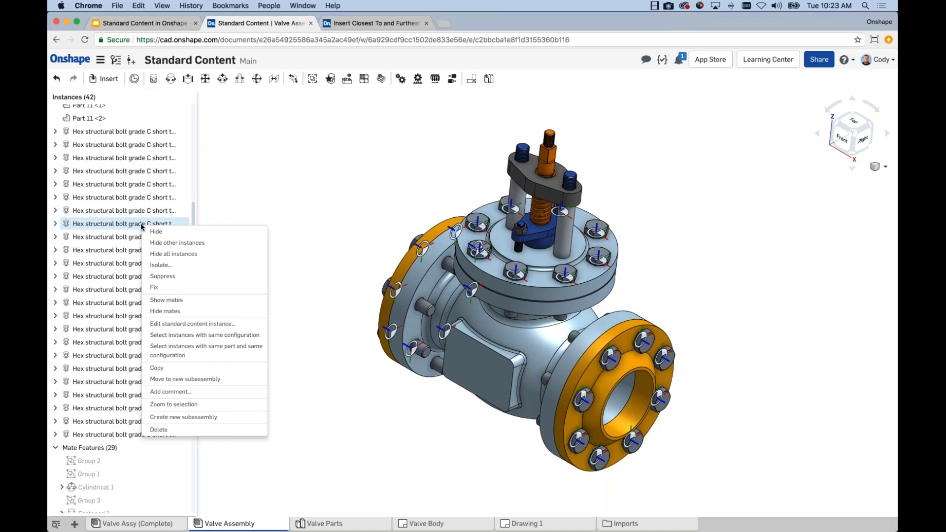
{"action": "left_click", "coordinate": [168, 224]}
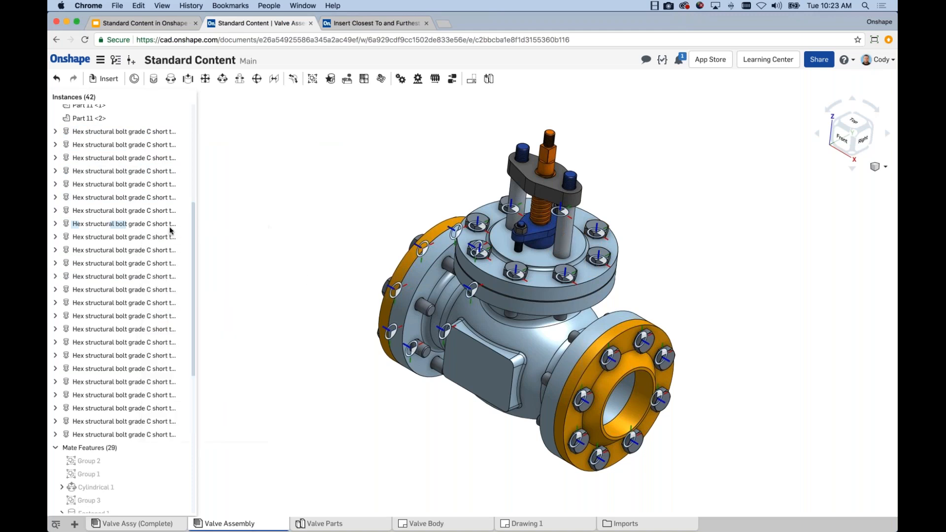
{"action": "left_click", "coordinate": [160, 277], "text": "shift"}
{"action": "right_click", "coordinate": [165, 265]}
{"action": "left_click", "coordinate": [325, 223]}
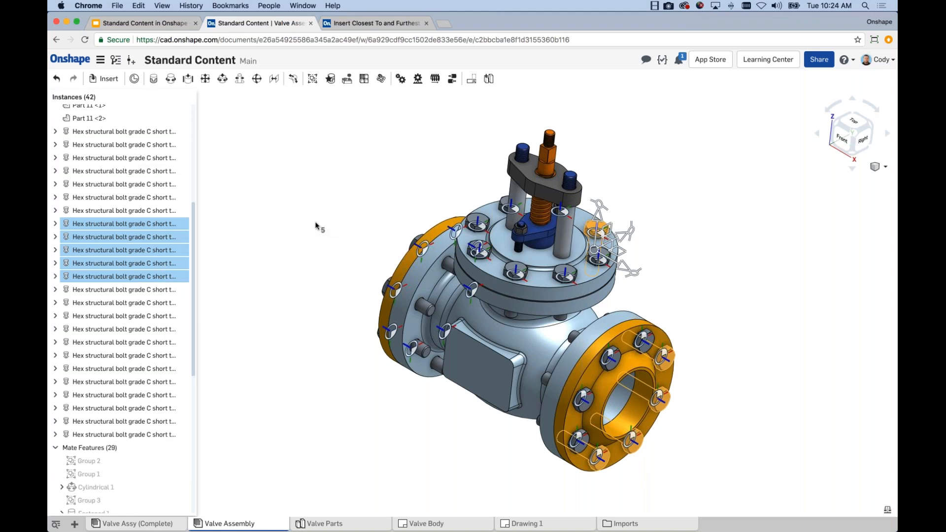
{"action": "right_click", "coordinate": [136, 250]}
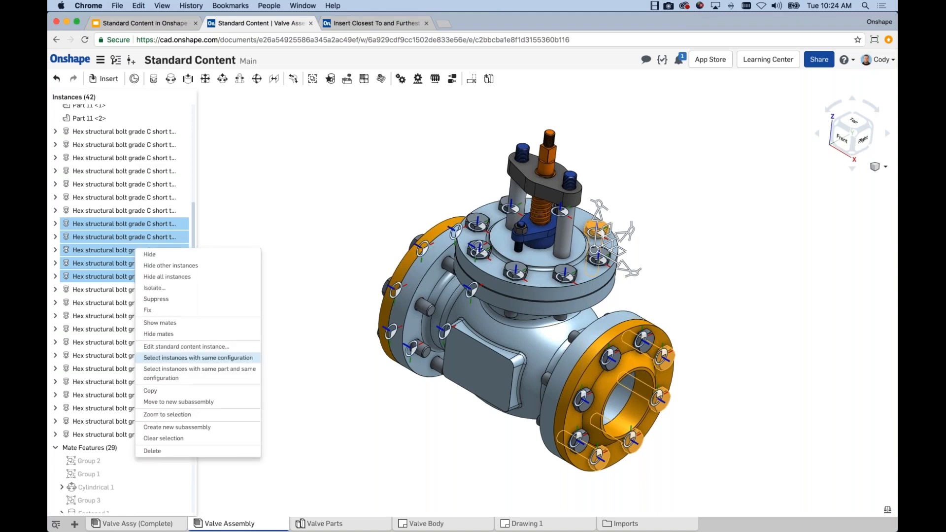
{"action": "left_click", "coordinate": [309, 237]}
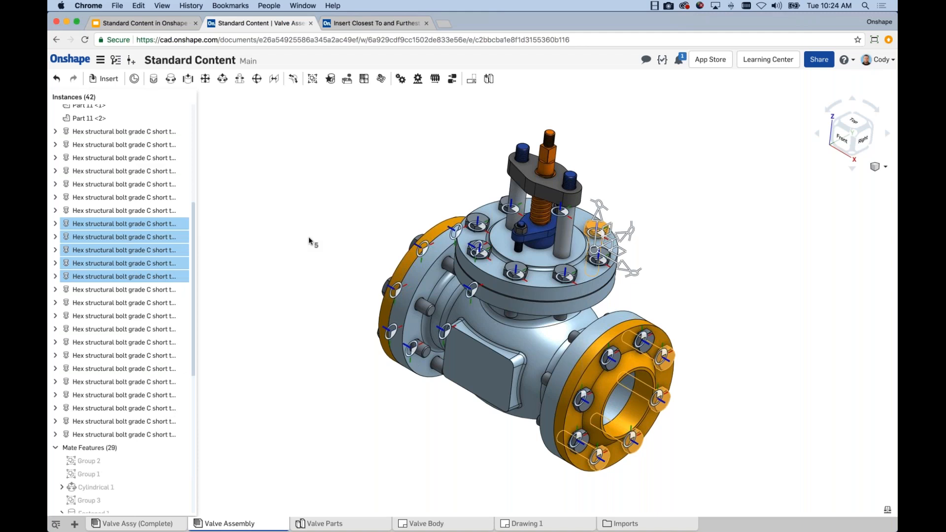
{"action": "left_click", "coordinate": [310, 240]}
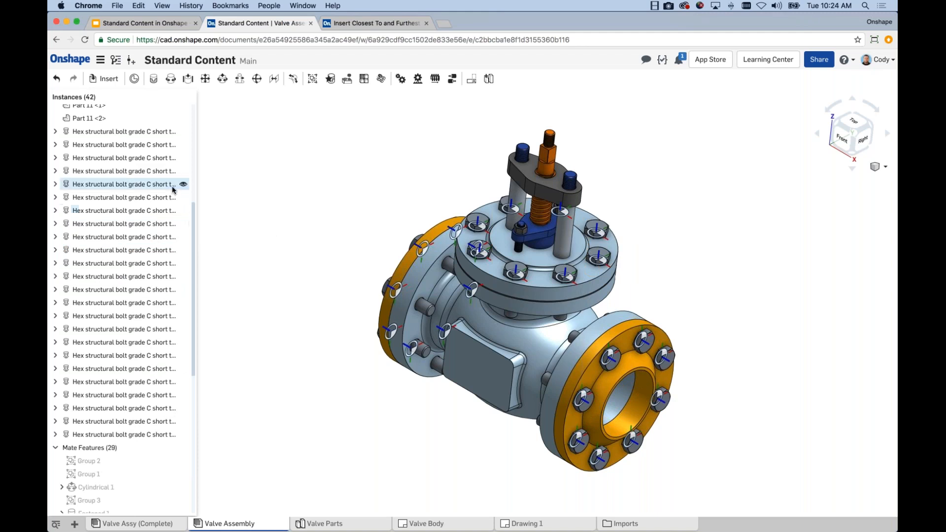
{"action": "right_click", "coordinate": [168, 187]}
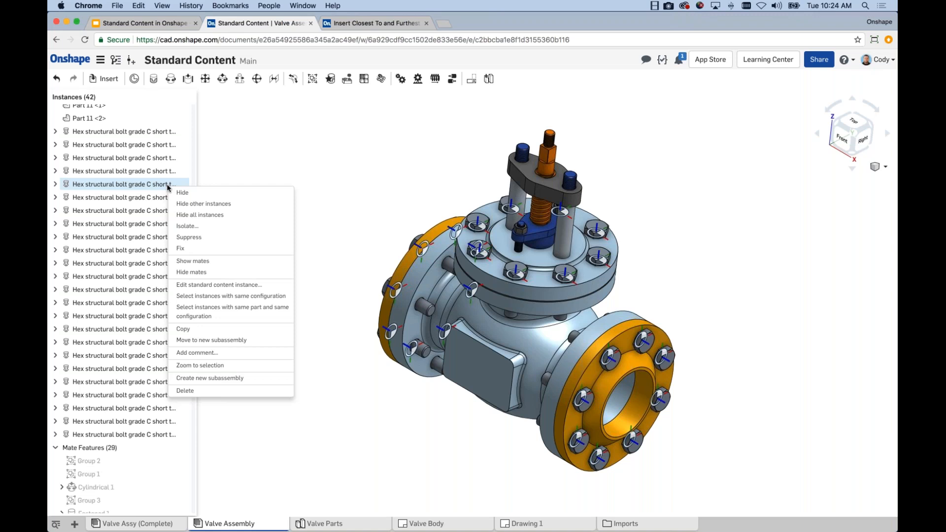
{"action": "left_click", "coordinate": [191, 138]}
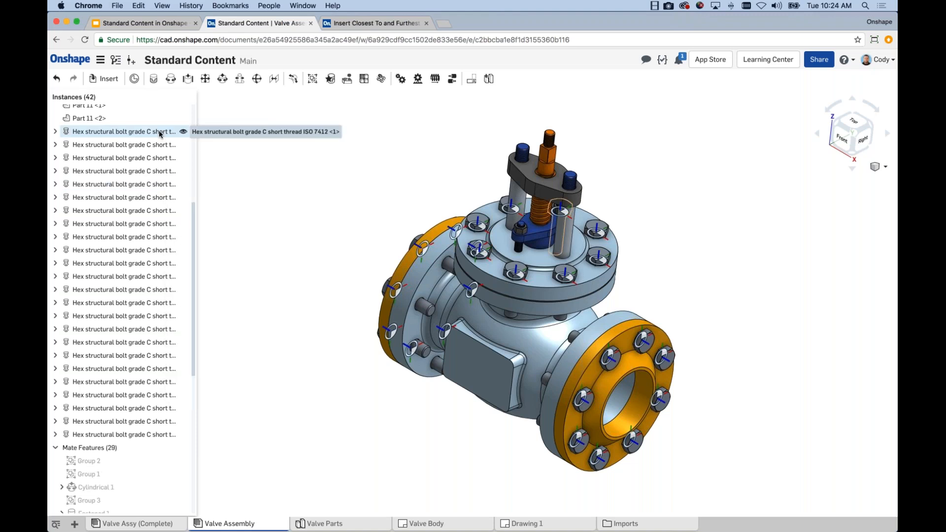
Try changing the eight V-Plate flange bolts to length 95 by editing their standard content, and cancel the edit
{"action": "left_click", "coordinate": [160, 133]}
{"action": "left_click", "coordinate": [157, 224], "text": "shift"}
{"action": "right_click", "coordinate": [156, 170]}
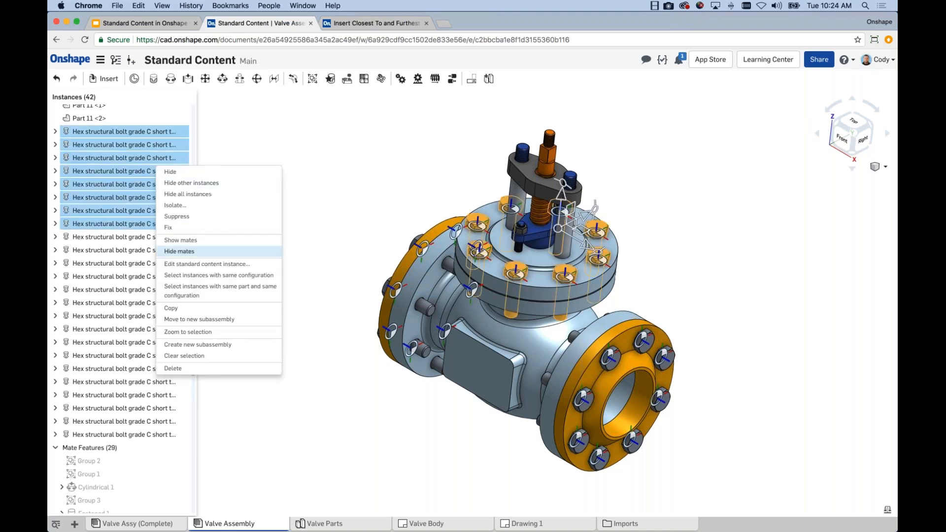
{"action": "left_click", "coordinate": [194, 264]}
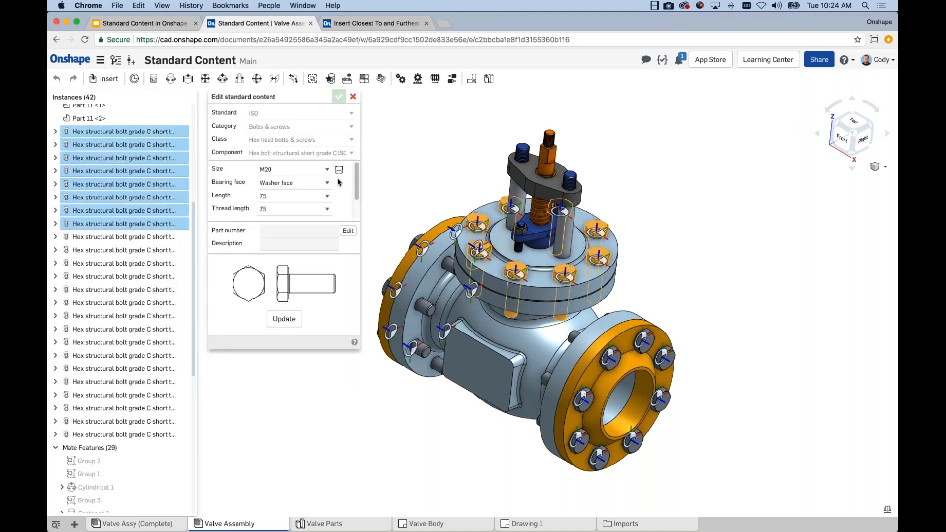
{"action": "left_click", "coordinate": [287, 196]}
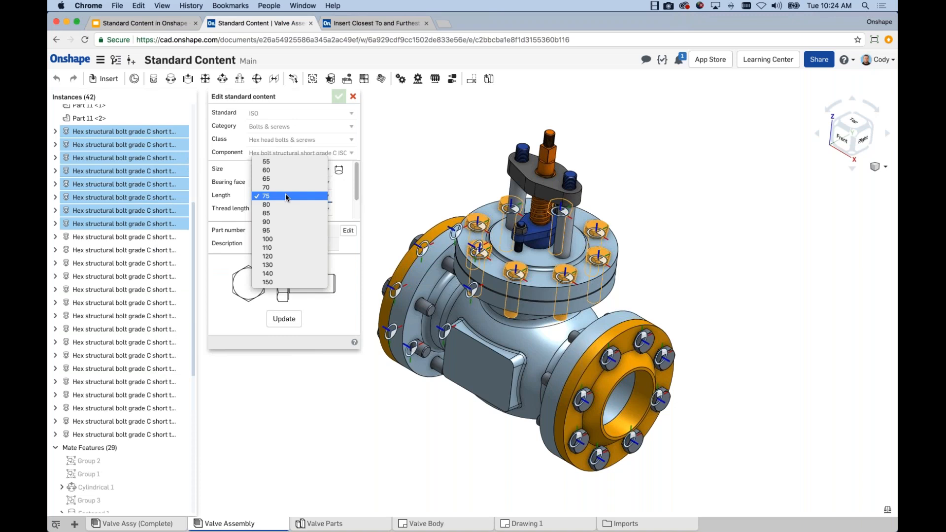
{"action": "left_click", "coordinate": [272, 231]}
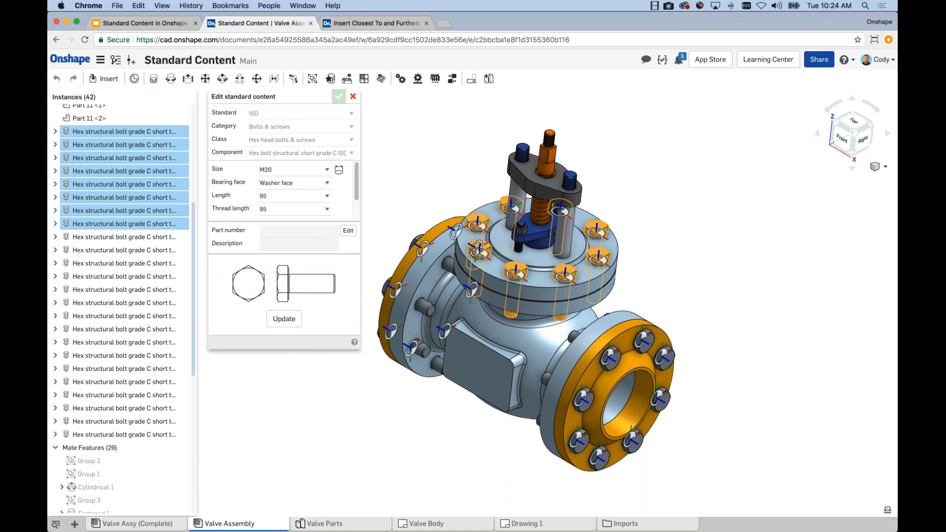
{"action": "left_click", "coordinate": [292, 323]}
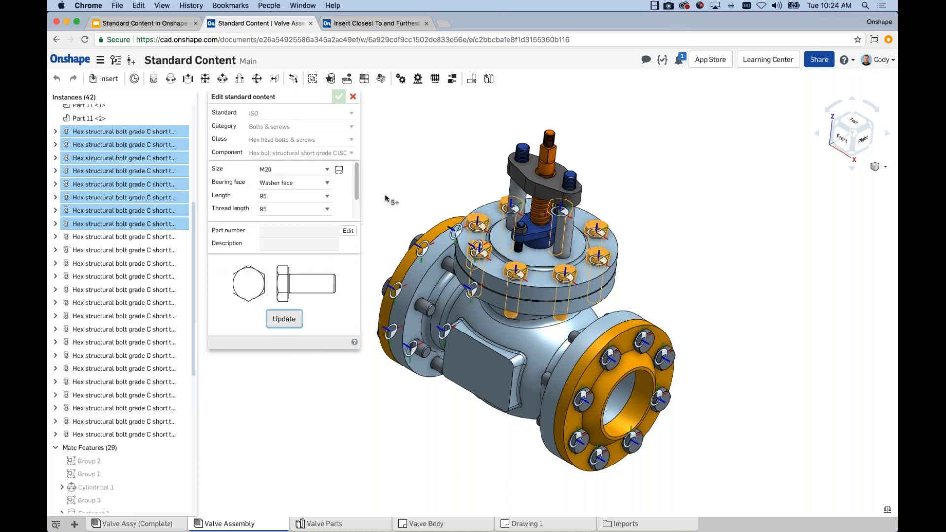
{"action": "right_click_drag", "start_coordinate": [386, 195], "coordinate": [394, 165]}
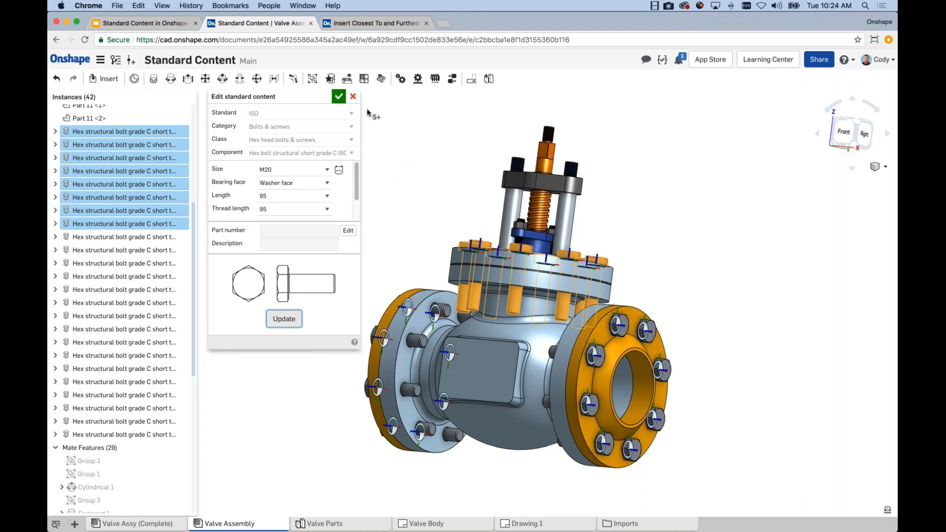
{"action": "left_click", "coordinate": [352, 96]}
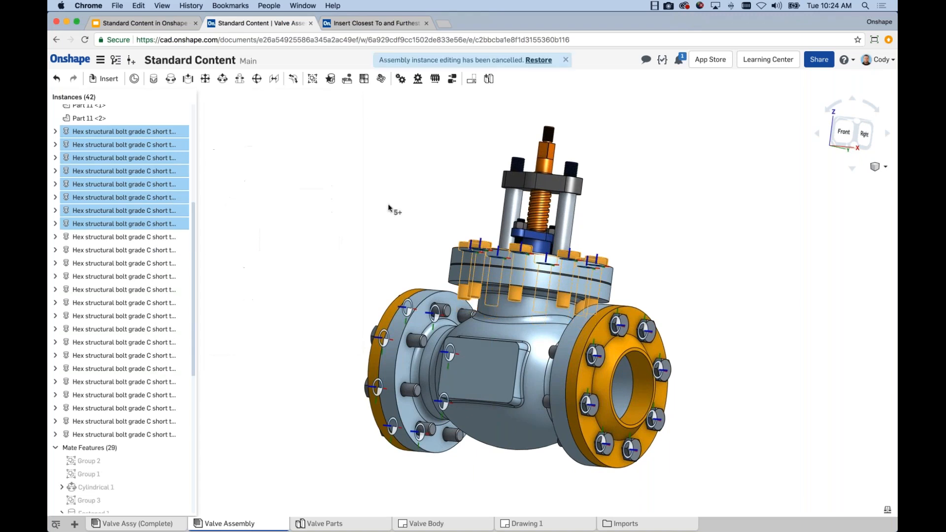
{"action": "scroll", "coordinate": [382, 193], "scroll_direction": "down", "scroll_amount": 2}
{"action": "right_click_drag", "start_coordinate": [382, 192], "coordinate": [369, 222]}
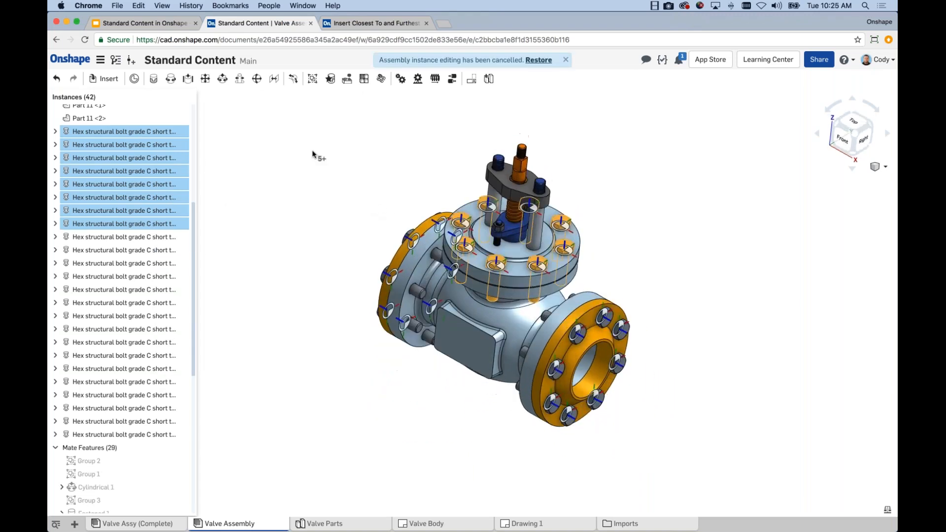
Try changing the first ten hex structural bolts to length 90 by editing their standard content, and cancel the edit
{"action": "left_click", "coordinate": [312, 154]}
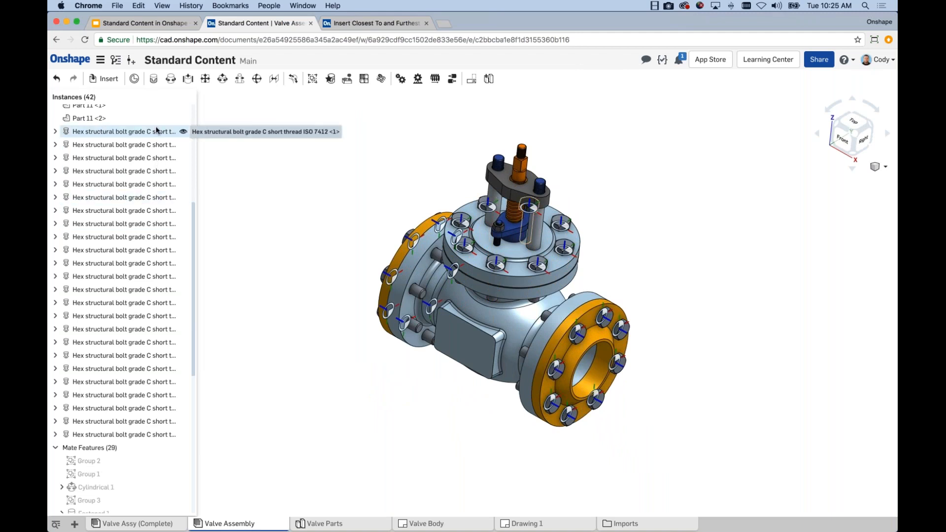
{"action": "left_click", "coordinate": [160, 250], "text": "shift"}
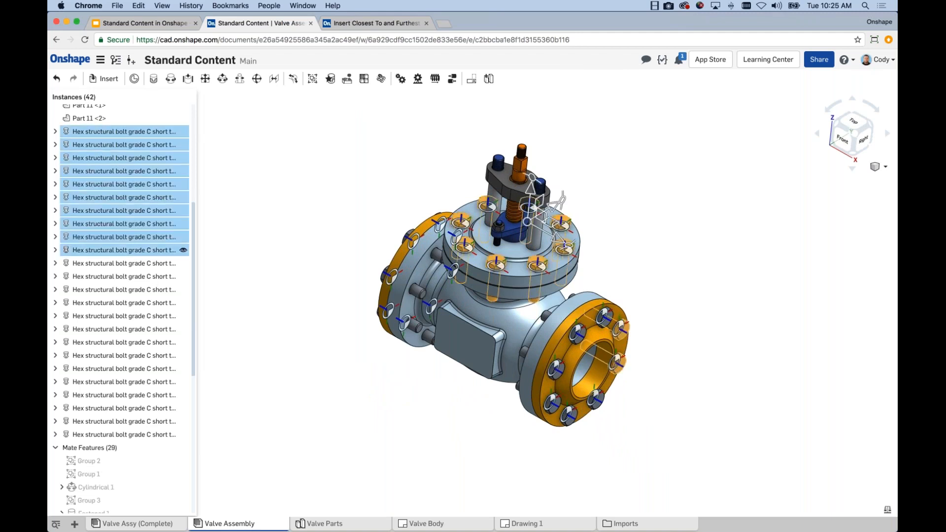
{"action": "right_click", "coordinate": [159, 176]}
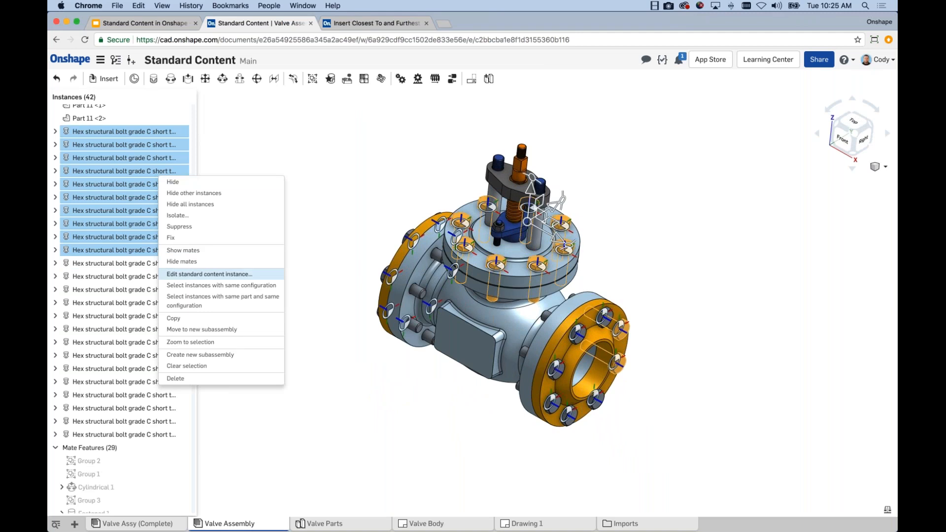
{"action": "left_click", "coordinate": [205, 275]}
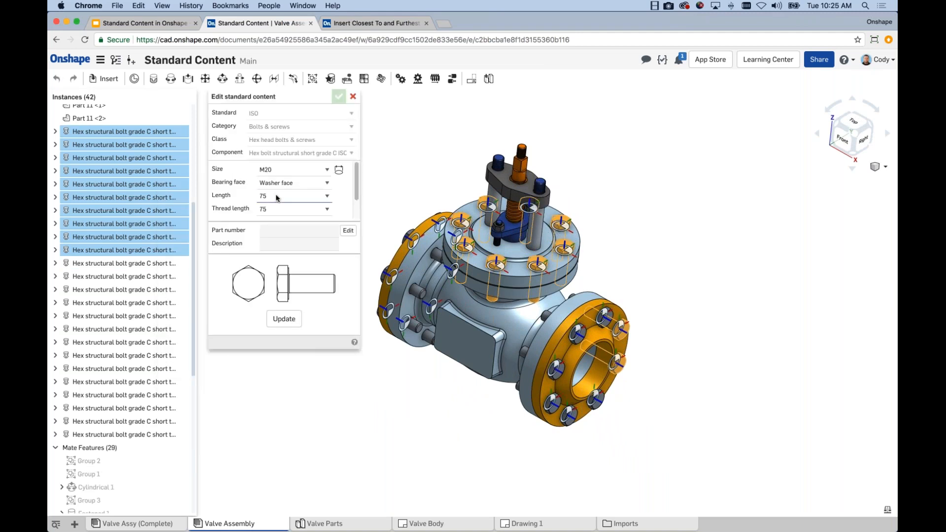
{"action": "left_click", "coordinate": [277, 198]}
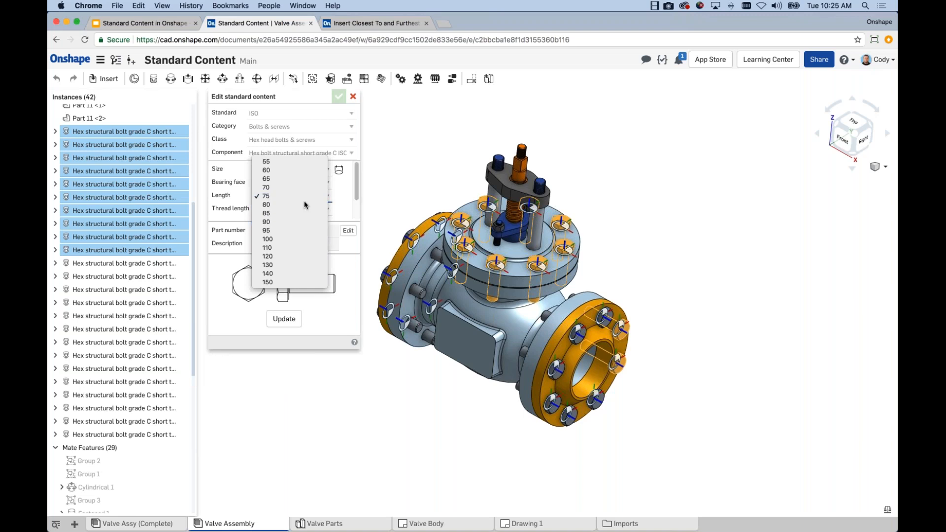
{"action": "left_click", "coordinate": [314, 225]}
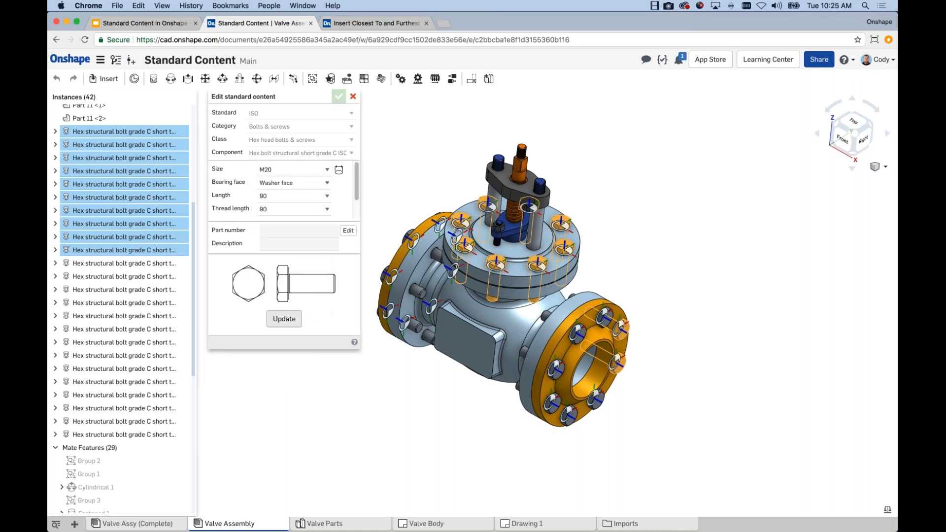
{"action": "left_click", "coordinate": [276, 319]}
{"action": "right_click_drag", "start_coordinate": [602, 226], "coordinate": [624, 212]}
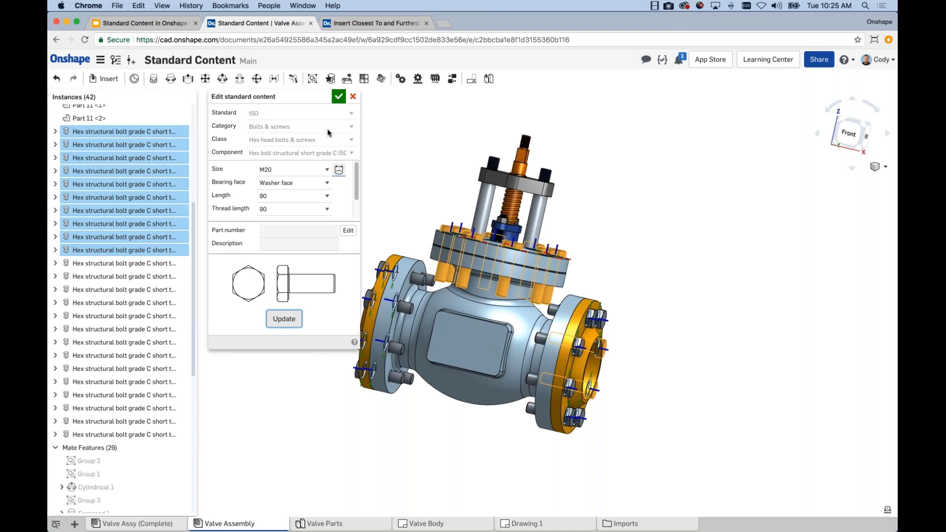
{"action": "left_click", "coordinate": [352, 96]}
{"action": "key", "text": "space"}
{"action": "right_click_drag", "start_coordinate": [426, 195], "coordinate": [410, 203]}
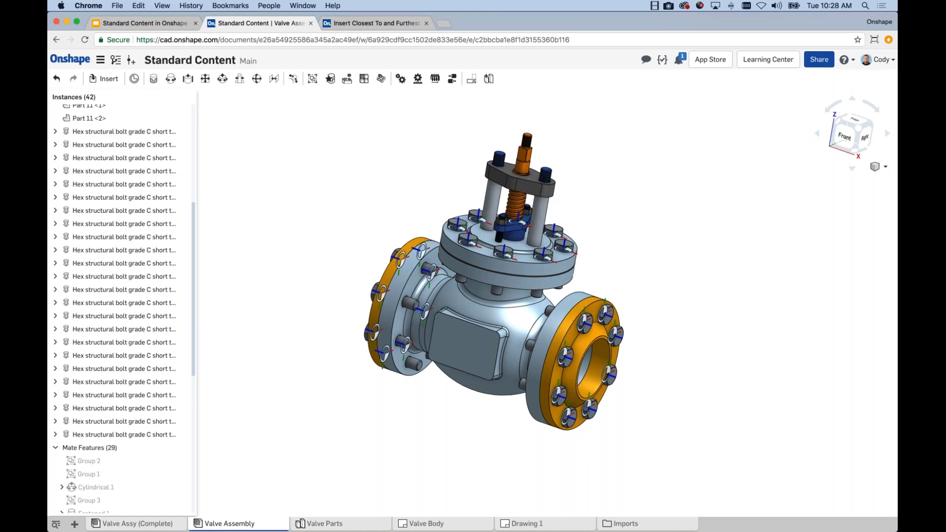
{"action": "right_click_drag", "start_coordinate": [655, 291], "coordinate": [656, 253]}
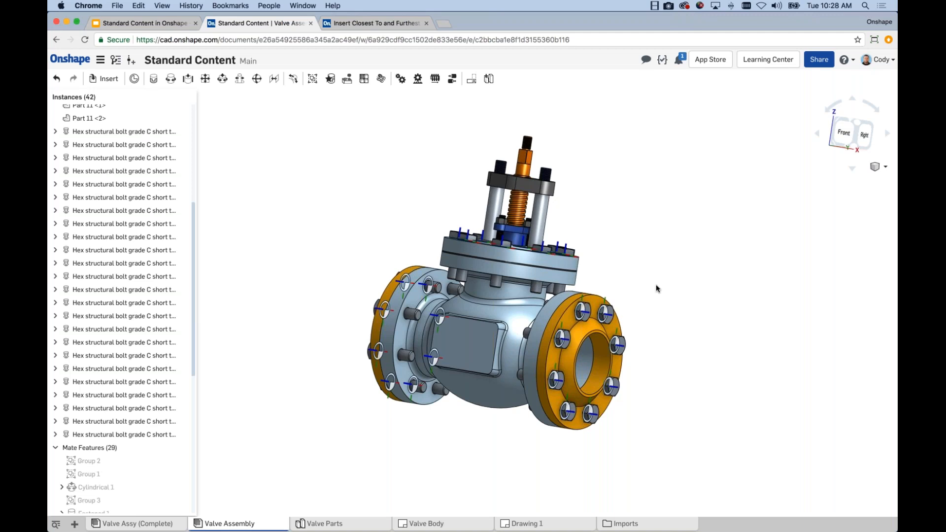
{"action": "right_click_drag", "start_coordinate": [660, 289], "coordinate": [661, 318]}
{"action": "right_click", "coordinate": [605, 321]}
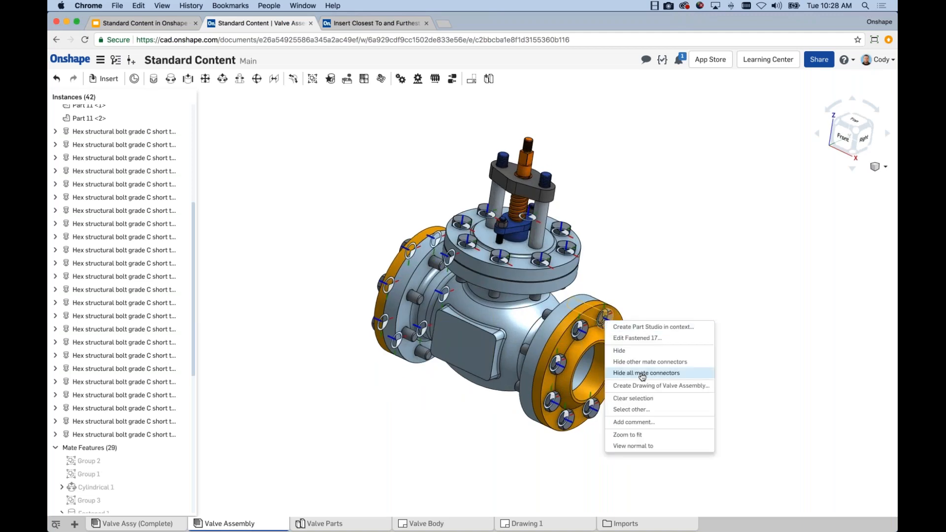
{"action": "left_click", "coordinate": [762, 232]}
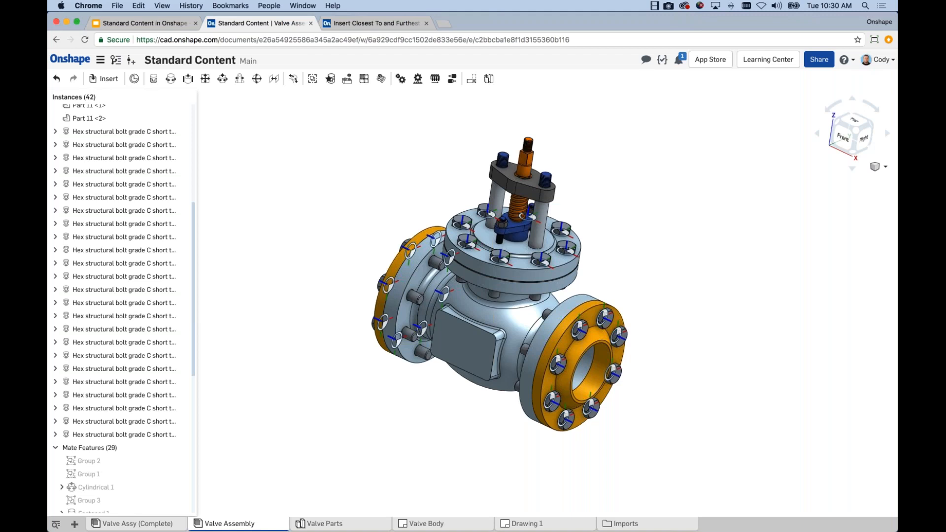
Choose the ISO hex flange nut ISO 4161 in size M16, stainless steel with plain finish, from the standard content for insertion
{"action": "scroll", "coordinate": [425, 269], "scroll_direction": "up", "scroll_amount": 5}
{"action": "scroll", "coordinate": [428, 275], "scroll_direction": "down", "scroll_amount": 5}
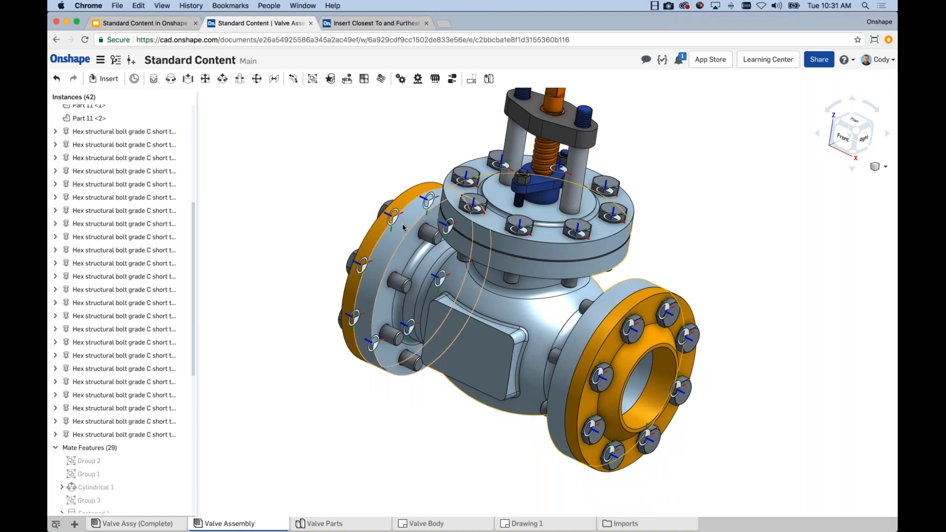
{"action": "left_click", "coordinate": [104, 79]}
{"action": "left_click", "coordinate": [334, 117]}
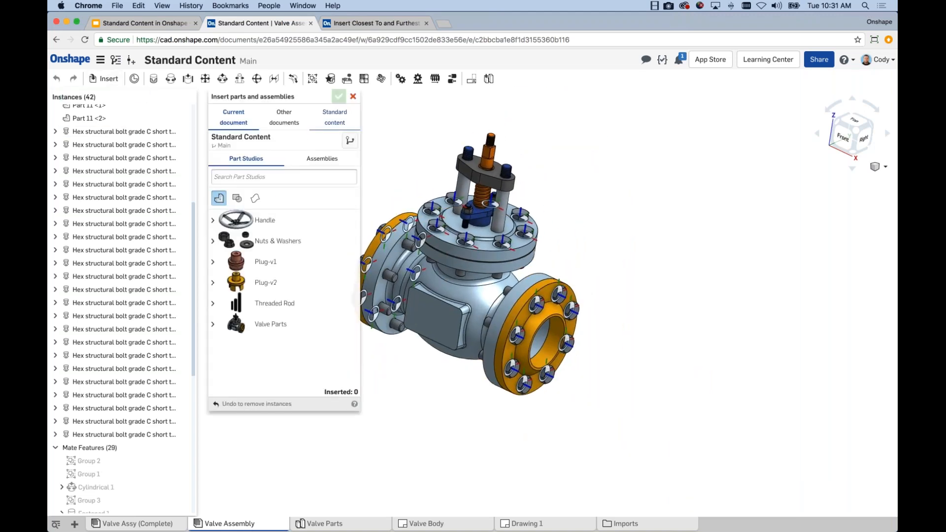
{"action": "left_click", "coordinate": [278, 159]}
{"action": "left_click", "coordinate": [283, 163]}
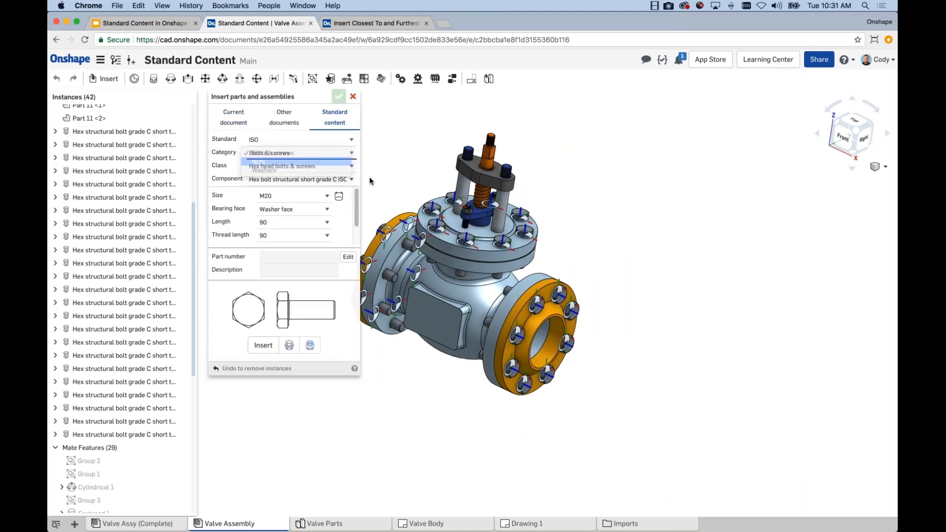
{"action": "middle_click_drag", "start_coordinate": [405, 179], "coordinate": [419, 180]}
{"action": "right_click_drag", "start_coordinate": [389, 212], "coordinate": [390, 189]}
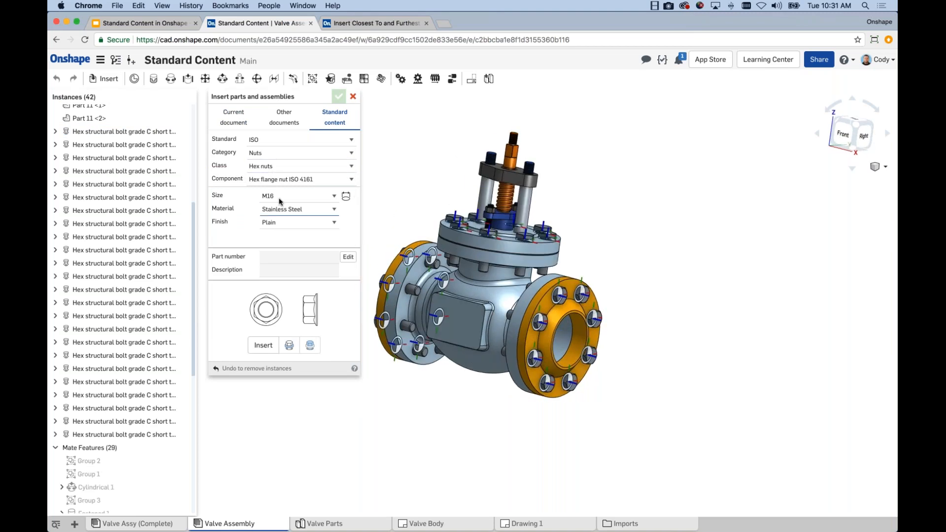
{"action": "left_click", "coordinate": [334, 196]}
{"action": "left_click", "coordinate": [338, 200]}
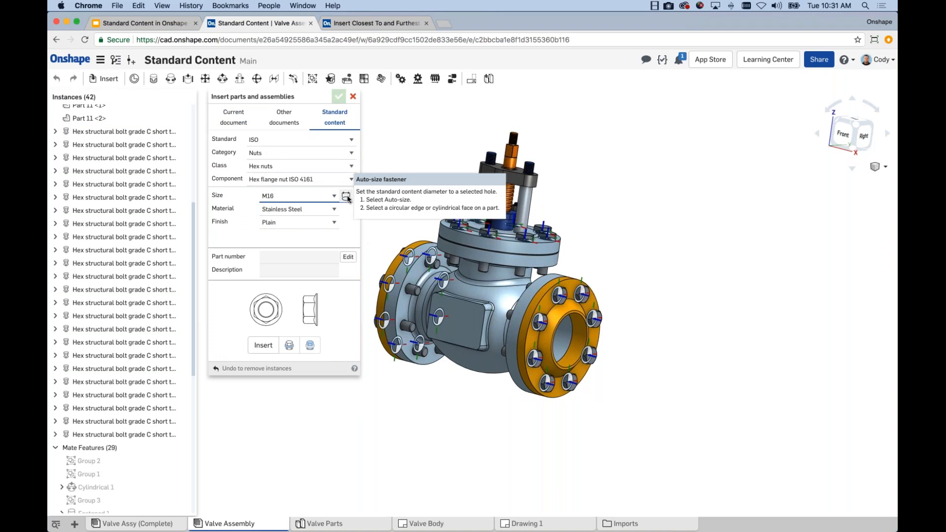
Insert the M16 hex flange nuts on the back faces of all three Valve Body flanges at once
{"action": "scroll", "coordinate": [422, 264], "scroll_direction": "up", "scroll_amount": 3}
{"action": "left_click", "coordinate": [424, 263]}
{"action": "right_click_drag", "start_coordinate": [424, 263], "coordinate": [433, 185]}
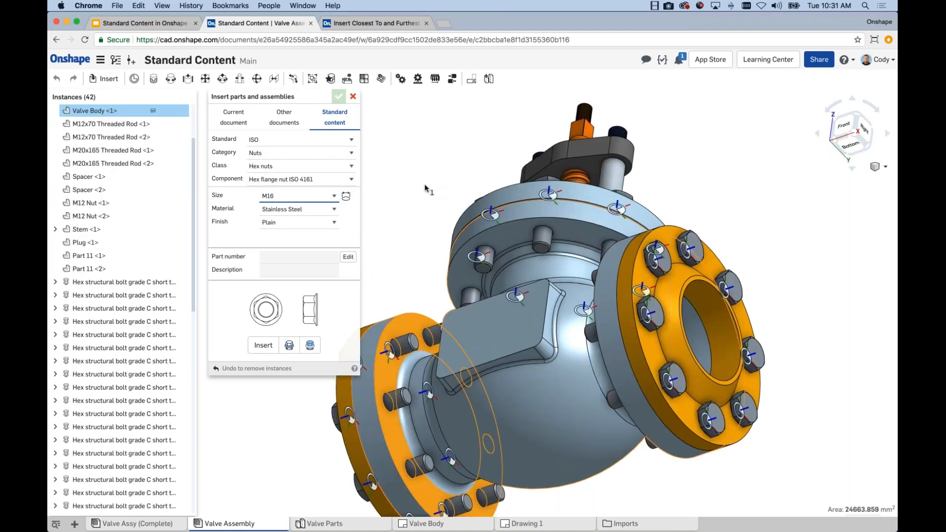
{"action": "right_click_drag", "start_coordinate": [409, 196], "coordinate": [414, 227]}
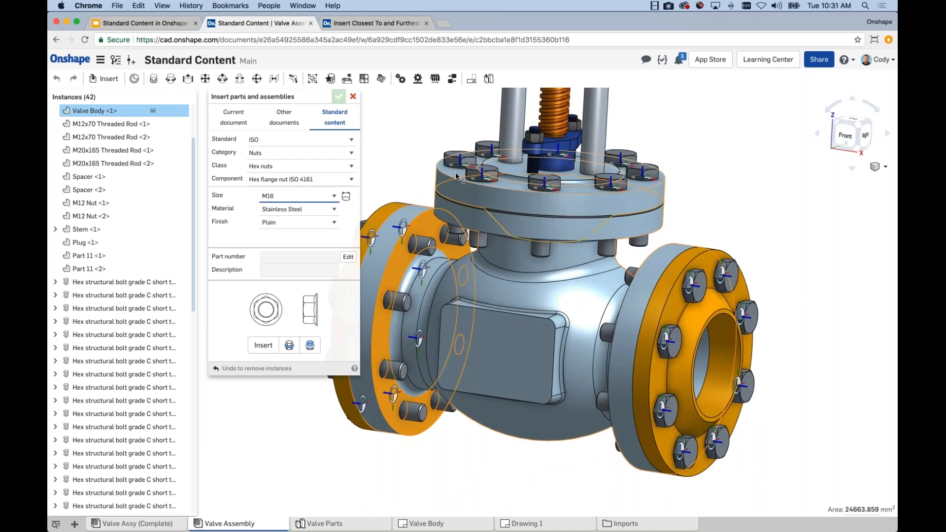
{"action": "right_click_drag", "start_coordinate": [456, 176], "coordinate": [691, 196]}
{"action": "left_click", "coordinate": [690, 194]}
{"action": "scroll", "coordinate": [720, 255], "scroll_direction": "down", "scroll_amount": 2}
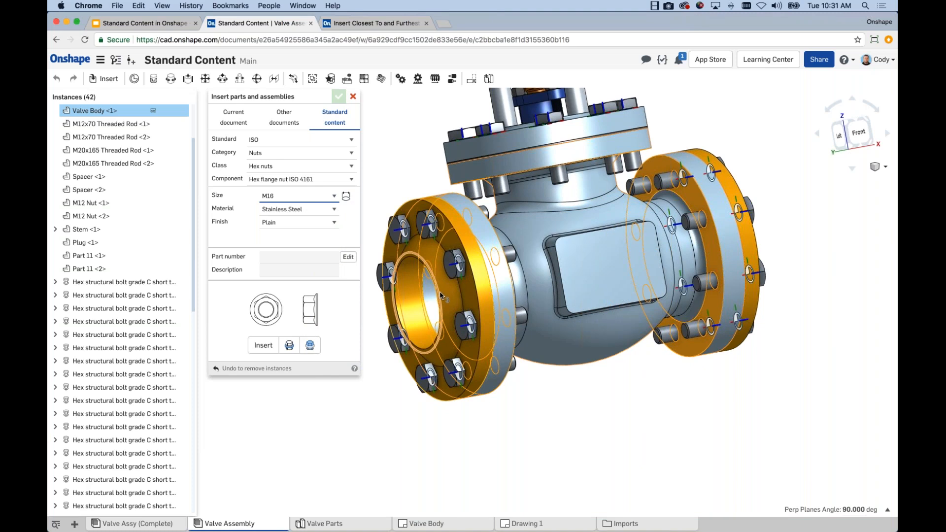
{"action": "left_click", "coordinate": [263, 346]}
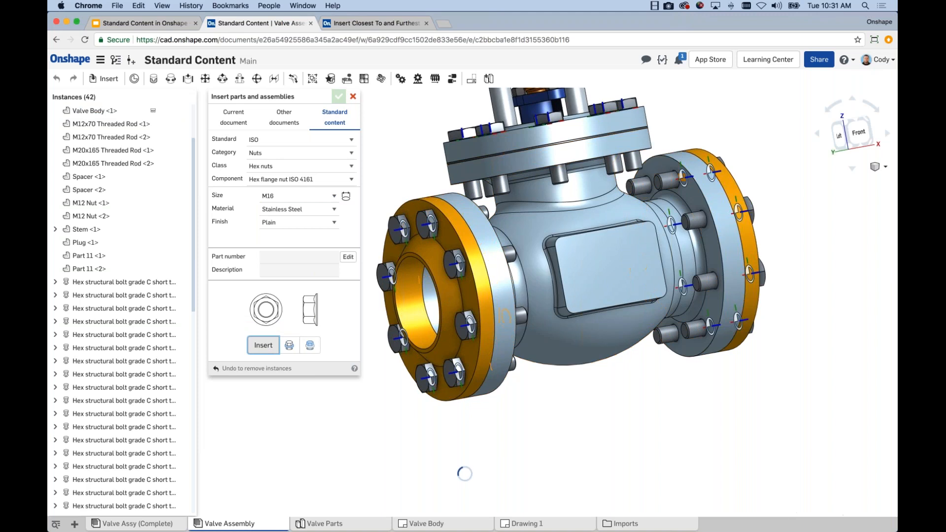
Inspect the inserted nut on an end flange bolt and measure between the orange flange's outer face and the Valve Body flange's back face
{"action": "right_click_drag", "start_coordinate": [682, 260], "coordinate": [648, 247]}
{"action": "scroll", "coordinate": [650, 247], "scroll_direction": "up", "scroll_amount": 10}
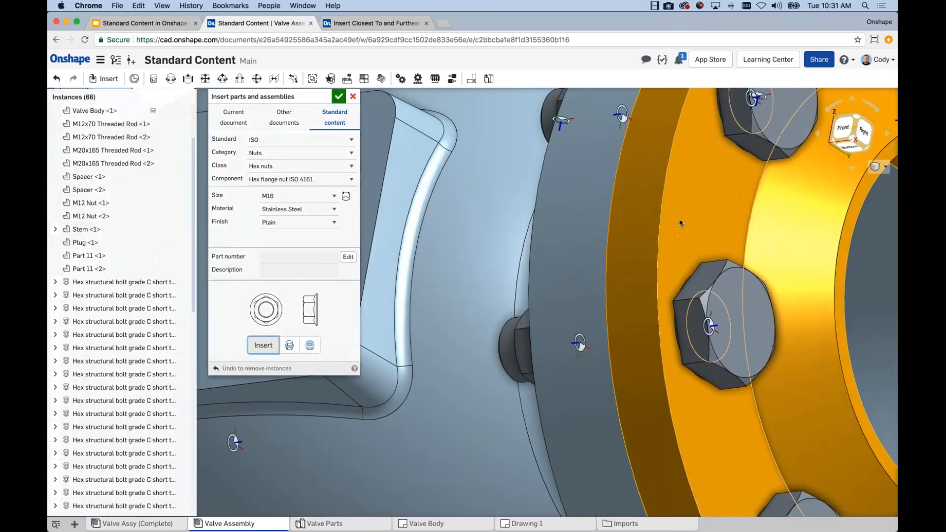
{"action": "left_click", "coordinate": [679, 221]}
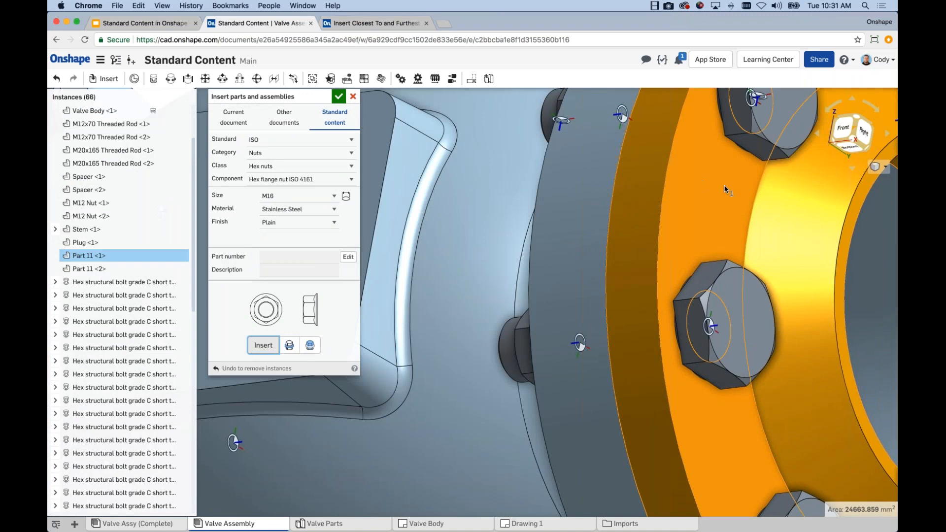
{"action": "right_click_drag", "start_coordinate": [729, 316], "coordinate": [661, 323]}
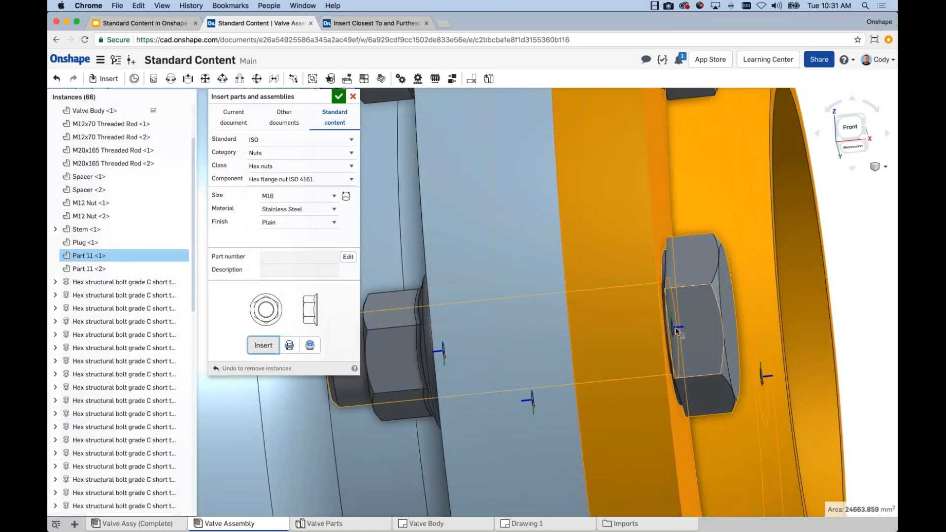
{"action": "scroll", "coordinate": [675, 327], "scroll_direction": "down", "scroll_amount": 5}
{"action": "scroll", "coordinate": [649, 324], "scroll_direction": "up", "scroll_amount": 5}
{"action": "right_click_drag", "start_coordinate": [649, 324], "coordinate": [669, 322]}
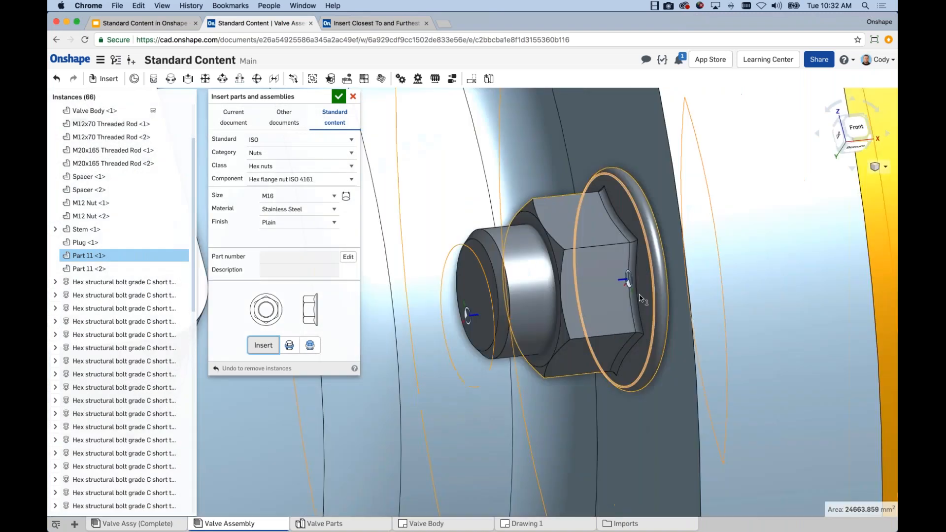
{"action": "left_click", "coordinate": [677, 319]}
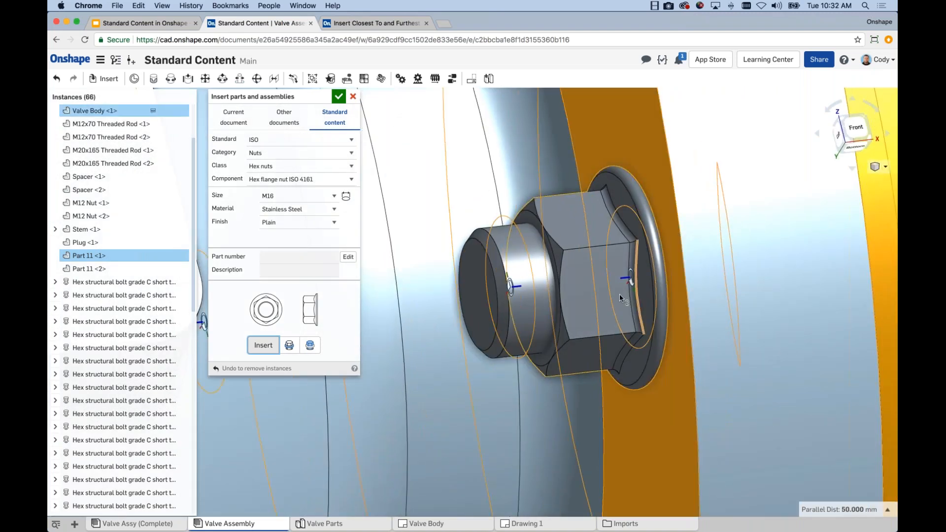
Cancel and restore the flange nut insertion, check the nuts across the valve, and clear the face selection
{"action": "key", "text": "Escape"}
{"action": "scroll", "coordinate": [687, 305], "scroll_direction": "down", "scroll_amount": 3}
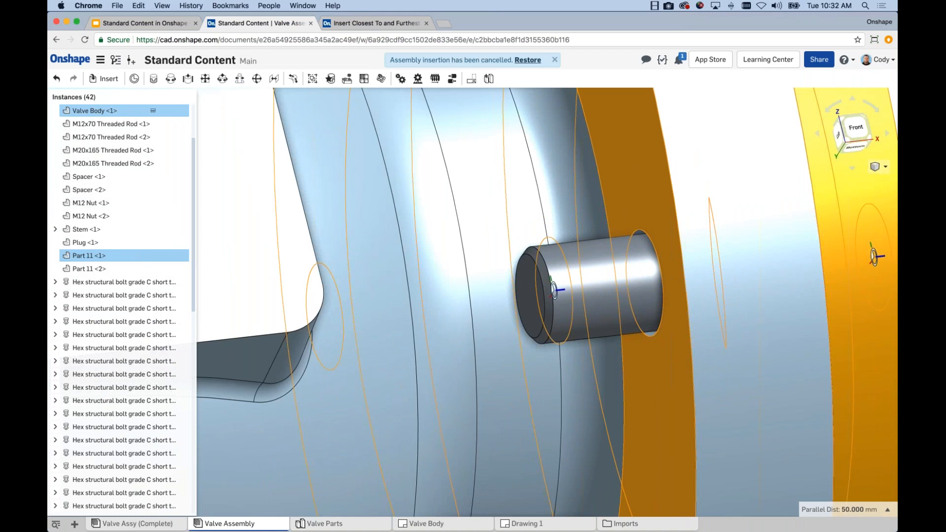
{"action": "left_click", "coordinate": [528, 60]}
{"action": "scroll", "coordinate": [616, 293], "scroll_direction": "down", "scroll_amount": 10}
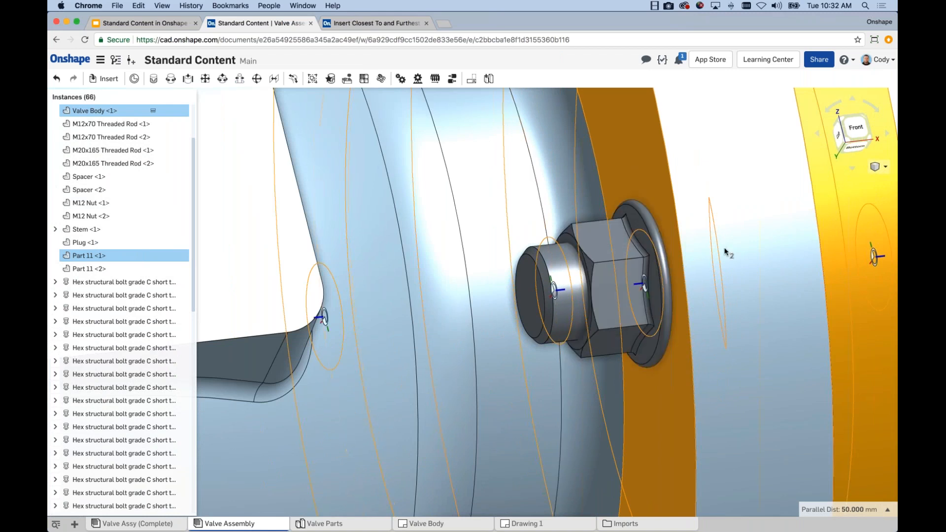
{"action": "middle_click_drag", "start_coordinate": [615, 292], "coordinate": [508, 315]}
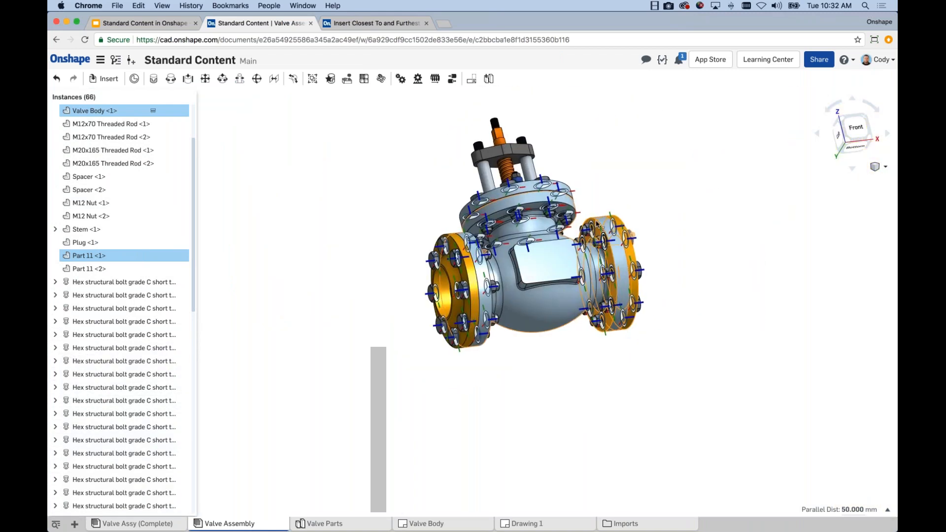
{"action": "scroll", "coordinate": [599, 229], "scroll_direction": "up", "scroll_amount": 3}
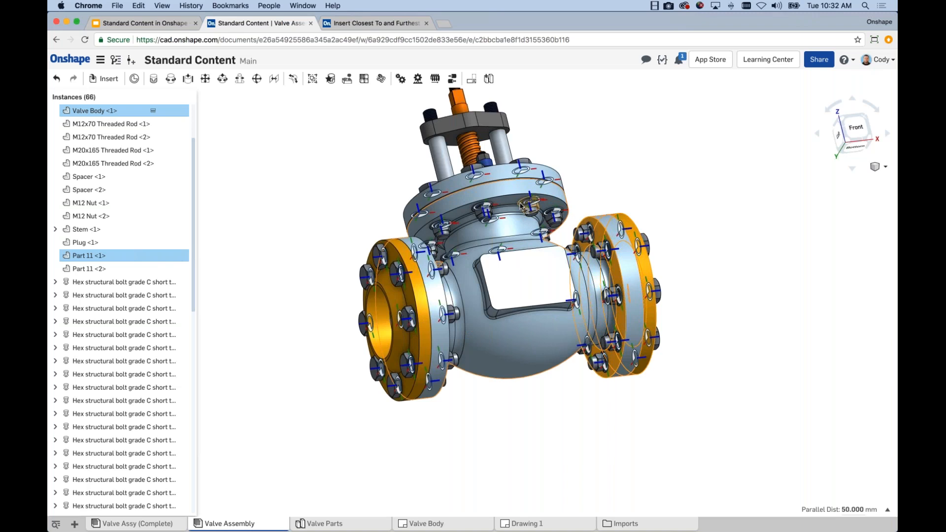
{"action": "right_click_drag", "start_coordinate": [566, 158], "coordinate": [350, 170]}
{"action": "left_click", "coordinate": [346, 166]}
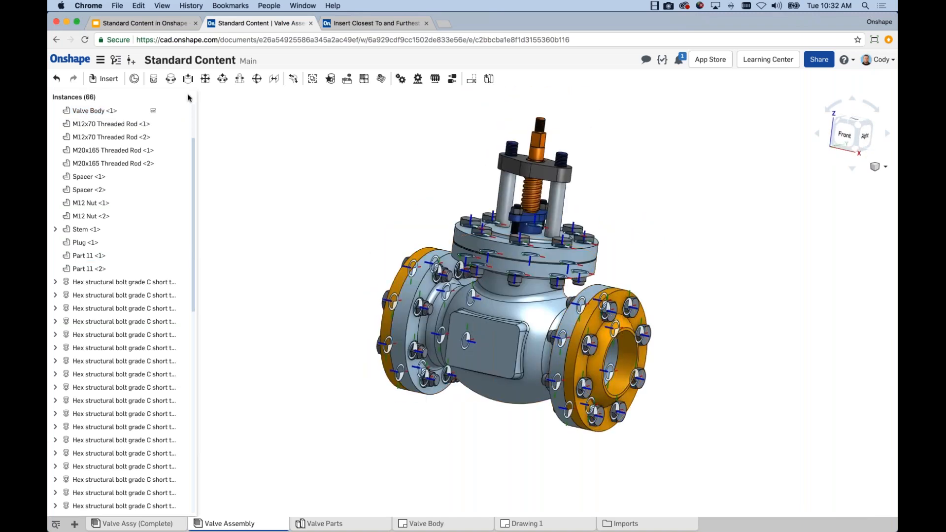
Open the standard content insertion options, and switch to the slide deck to present the Insert Closest To and Furthest From Selection slide
{"action": "left_click", "coordinate": [104, 79]}
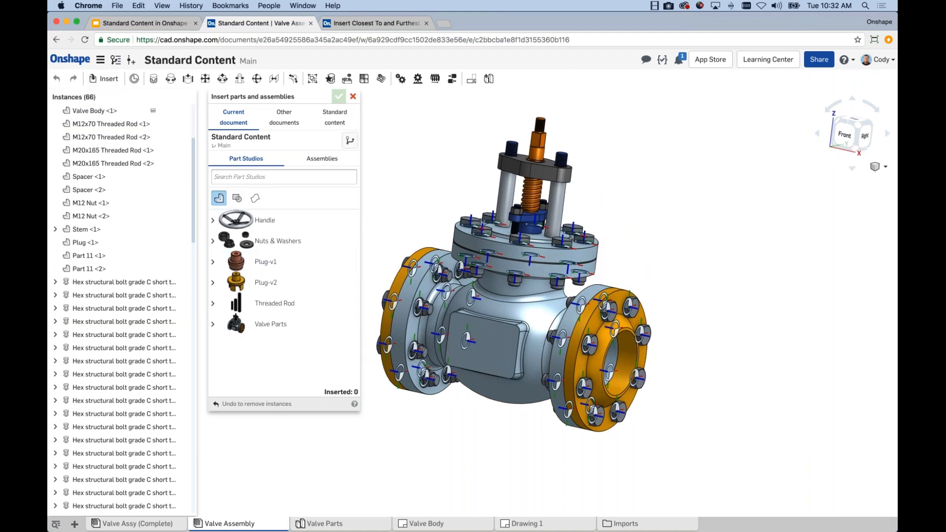
{"action": "left_click", "coordinate": [335, 117]}
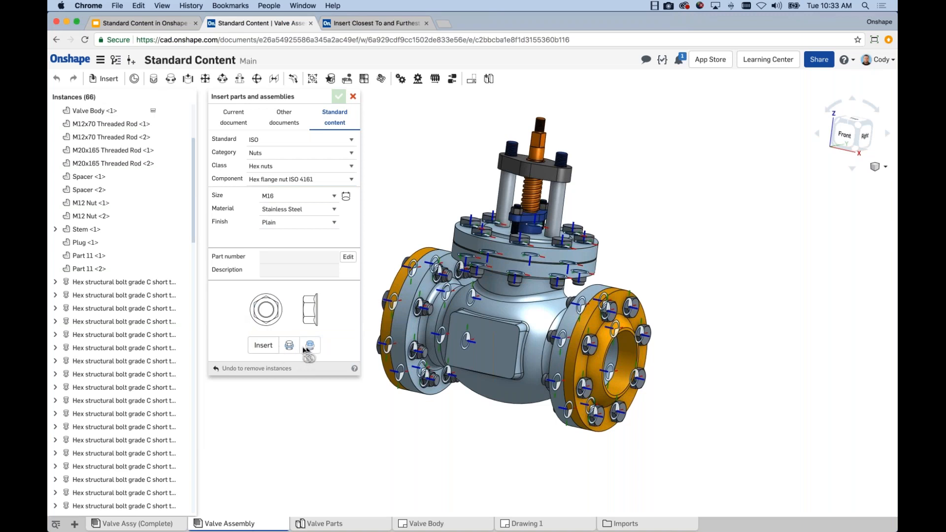
{"action": "left_click", "coordinate": [157, 24]}
{"action": "left_click", "coordinate": [771, 70]}
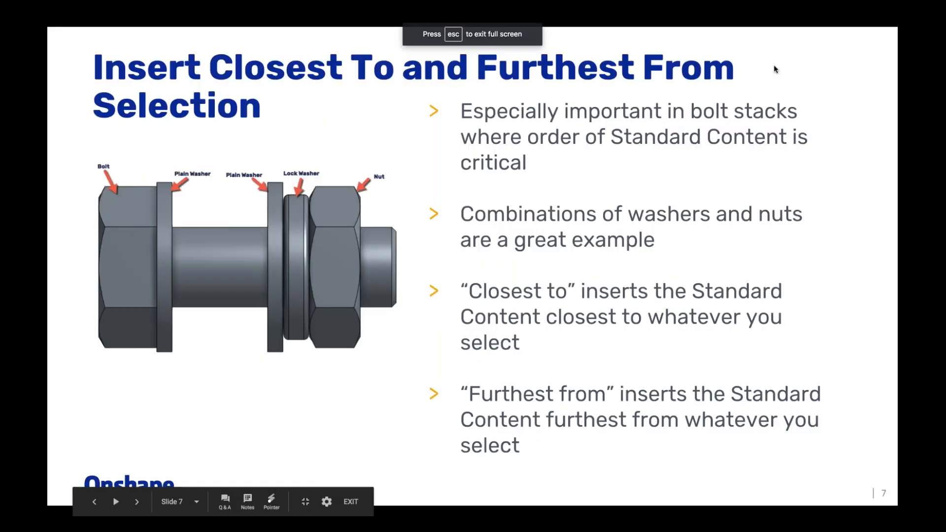
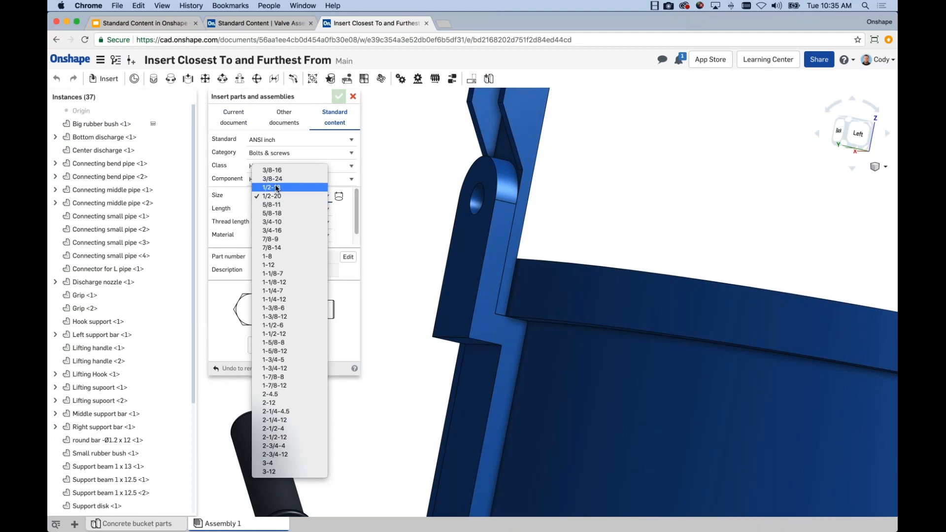
Insert a 1/2-13 heavy hex bolt, 1.5 long in stainless steel, into the hole at the upper end of the lifting support
{"action": "left_click", "coordinate": [276, 188]}
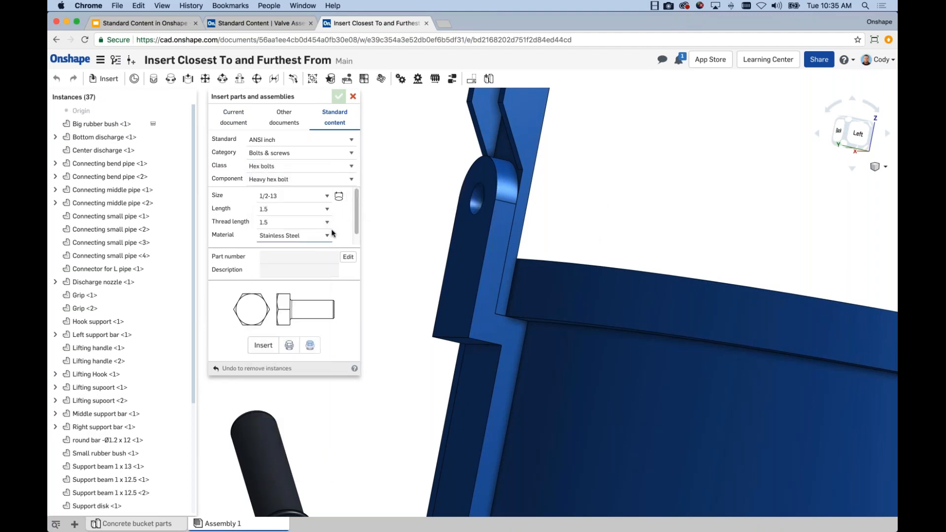
{"action": "left_click", "coordinate": [266, 345]}
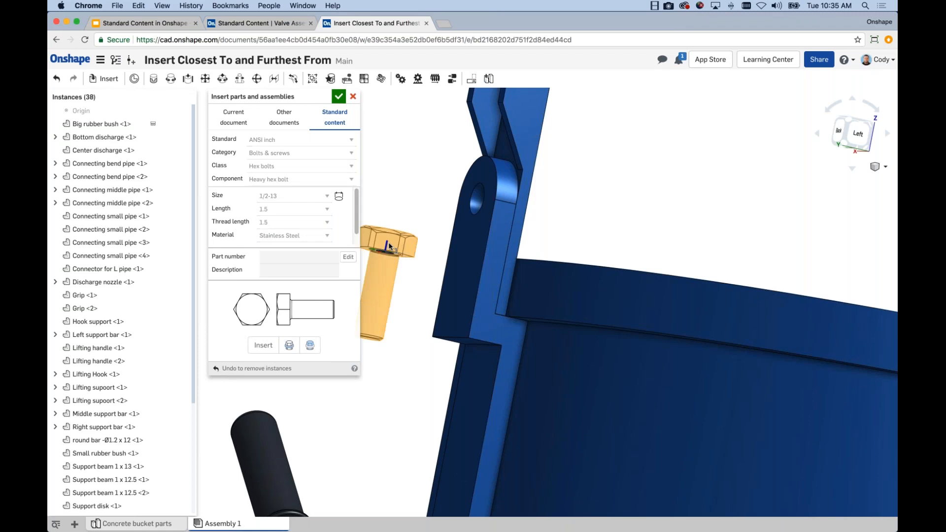
{"action": "left_click", "coordinate": [483, 209]}
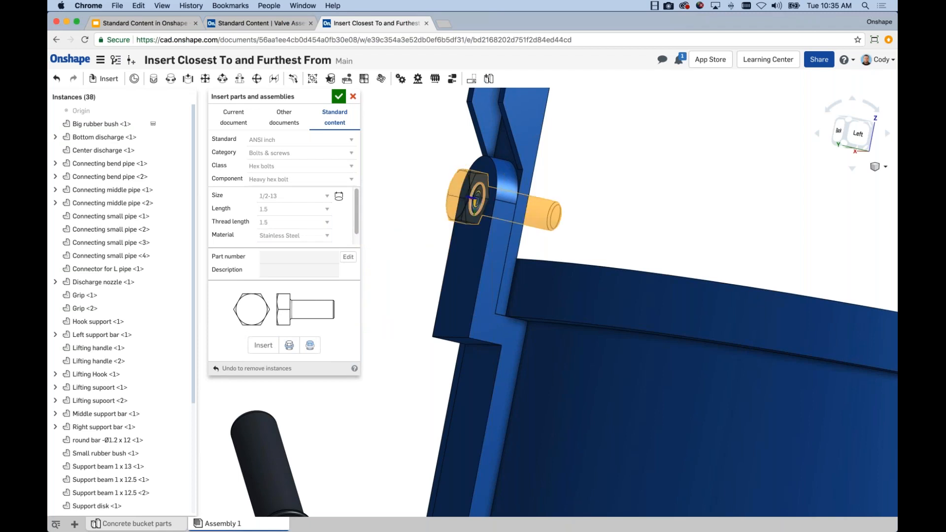
{"action": "mouse_move", "coordinate": [438, 150]}
{"action": "right_mouse_down"}
{"action": "mouse_move", "coordinate": [419, 163]}
{"action": "mouse_move", "coordinate": [433, 164]}
{"action": "right_mouse_up"}
{"action": "scroll", "coordinate": [493, 204], "scroll_direction": "up", "scroll_amount": 3}
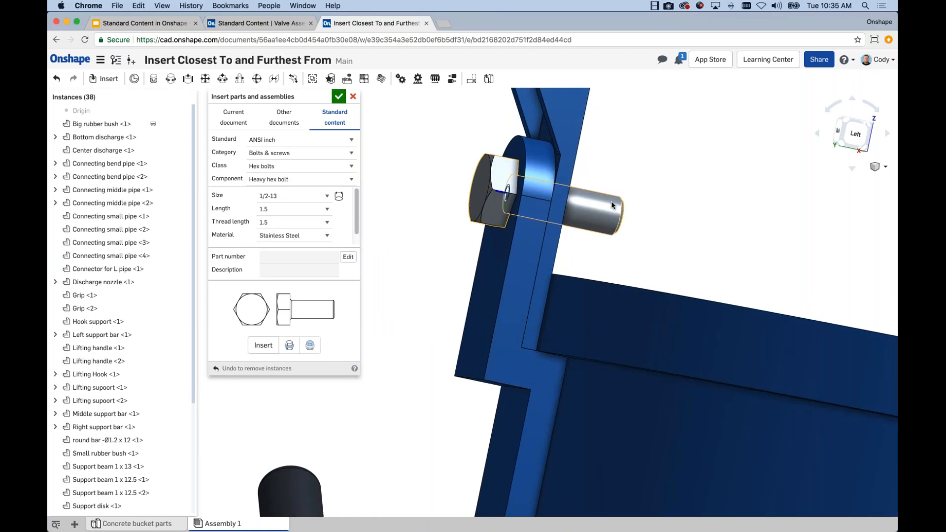
{"action": "scroll", "coordinate": [533, 189], "scroll_direction": "up", "scroll_amount": 4}
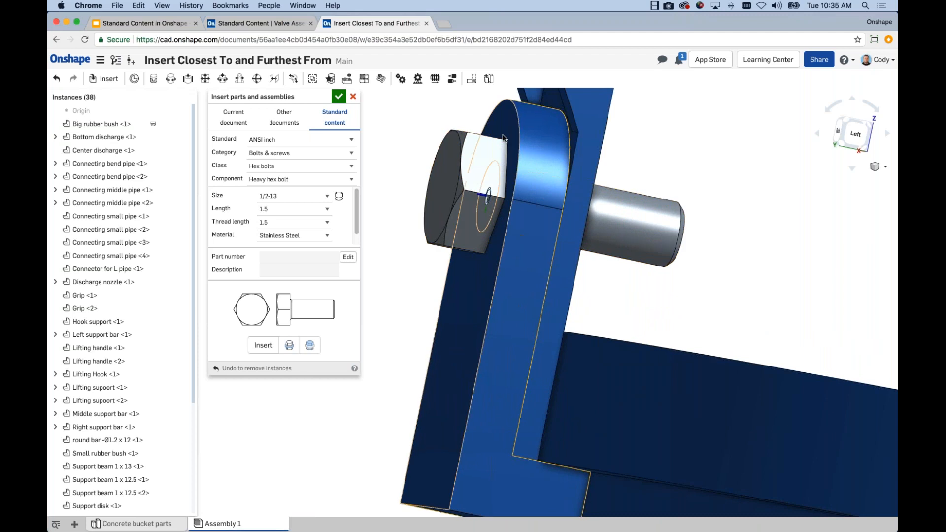
{"action": "right_click_drag", "start_coordinate": [469, 231], "coordinate": [384, 229]}
Insert a 1/2 narrow Type A flat washer under the bolt head, closest to the lifting support's outer face, and check its seating
{"action": "left_click", "coordinate": [276, 156]}
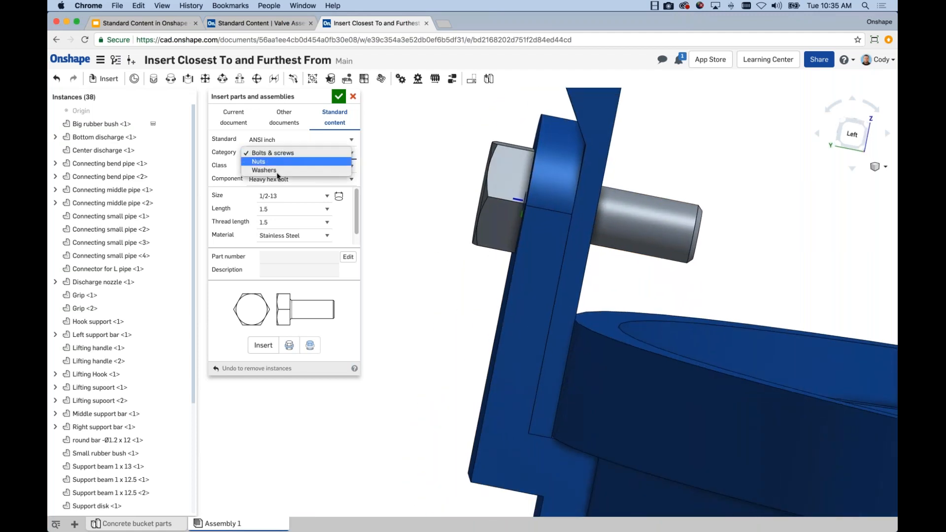
{"action": "left_click", "coordinate": [277, 175]}
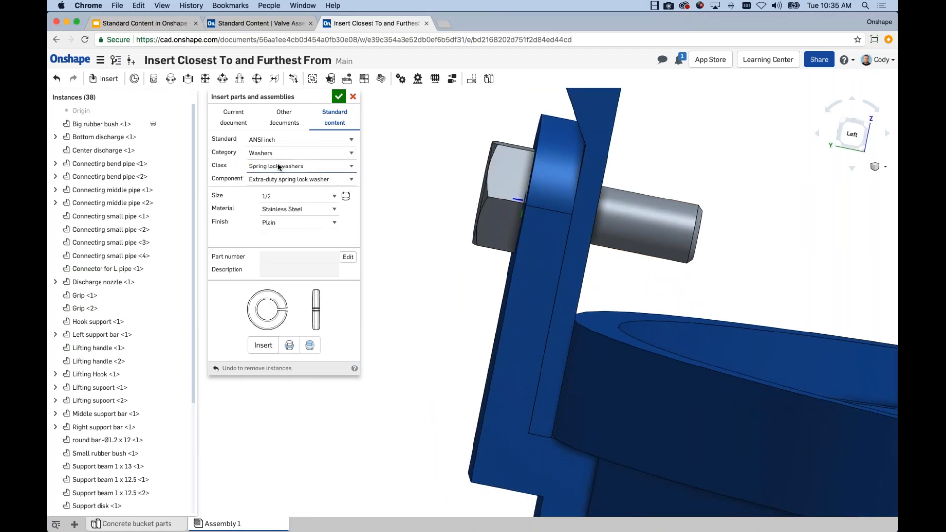
{"action": "left_click", "coordinate": [306, 164]}
{"action": "left_click", "coordinate": [282, 183]}
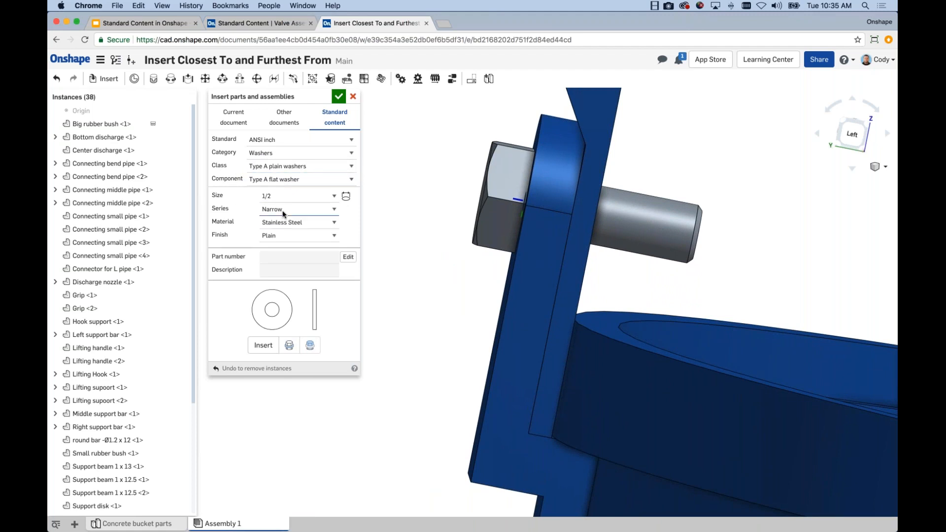
{"action": "right_click_drag", "start_coordinate": [408, 301], "coordinate": [433, 303]}
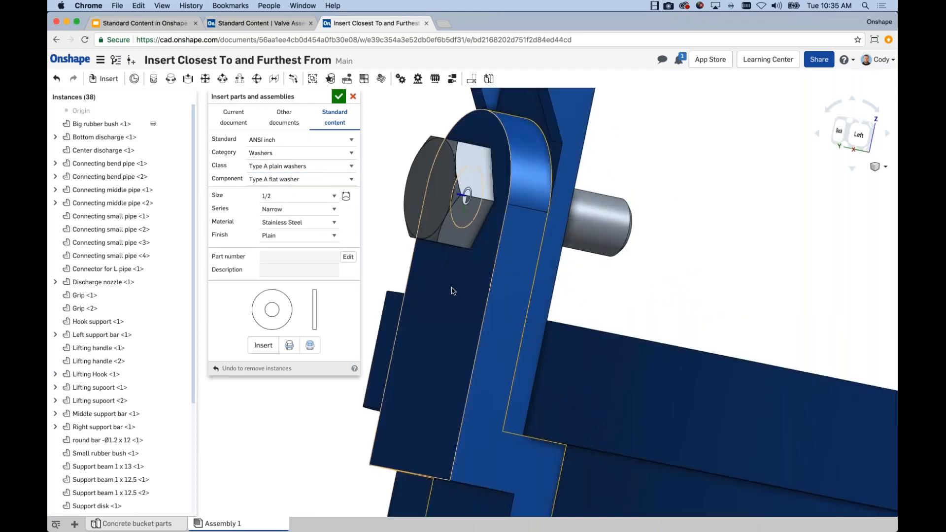
{"action": "left_click", "coordinate": [453, 291]}
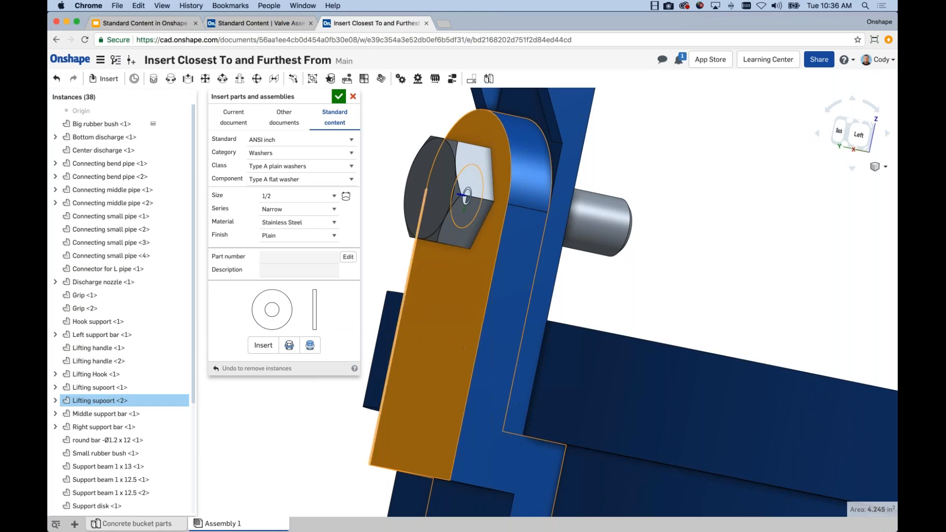
{"action": "mouse_move", "coordinate": [398, 259]}
{"action": "right_mouse_down"}
{"action": "mouse_move", "coordinate": [384, 259]}
{"action": "mouse_move", "coordinate": [398, 248]}
{"action": "mouse_move", "coordinate": [386, 250]}
{"action": "right_mouse_up"}
{"action": "left_click", "coordinate": [290, 348]}
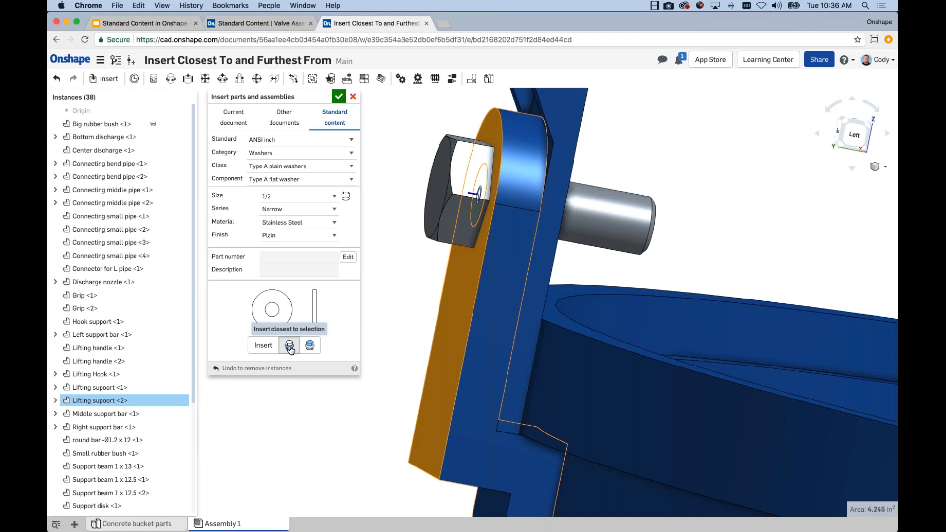
{"action": "right_click_drag", "start_coordinate": [404, 256], "coordinate": [391, 247]}
{"action": "scroll", "coordinate": [472, 192], "scroll_direction": "up", "scroll_amount": 5}
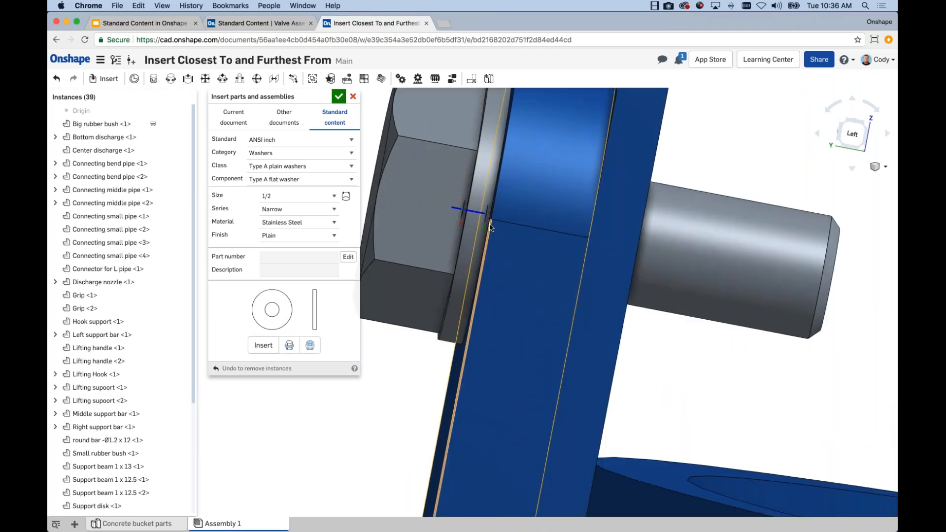
{"action": "scroll", "coordinate": [490, 227], "scroll_direction": "down", "scroll_amount": 5}
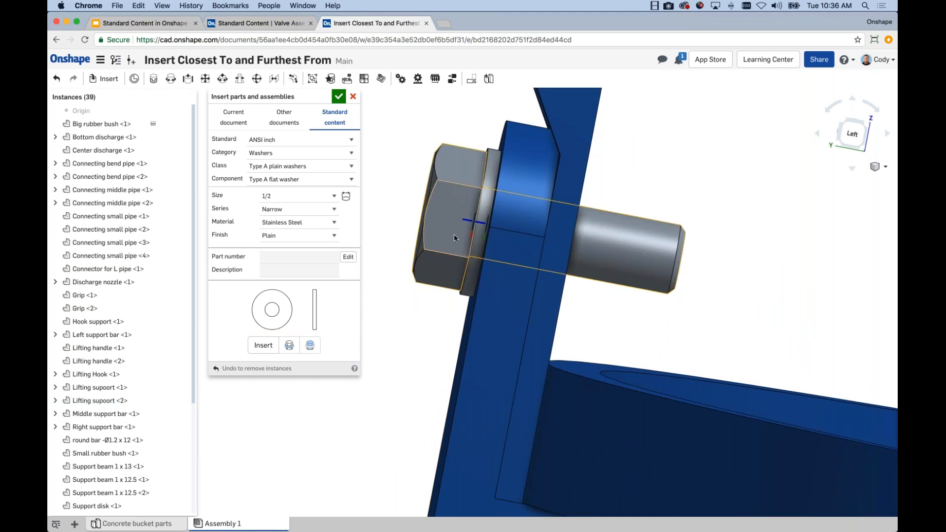
{"action": "scroll", "coordinate": [430, 325], "scroll_direction": "down", "scroll_amount": 2}
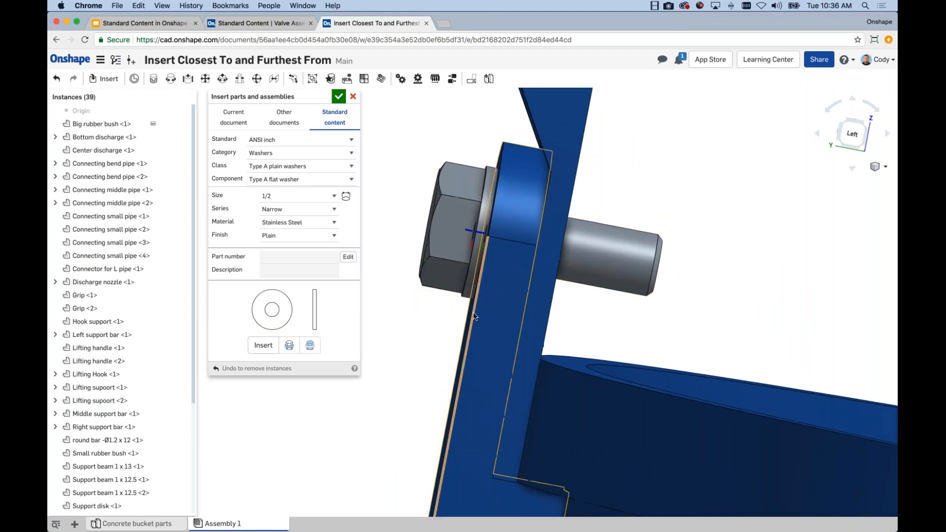
{"action": "scroll", "coordinate": [441, 286], "scroll_direction": "up", "scroll_amount": 3}
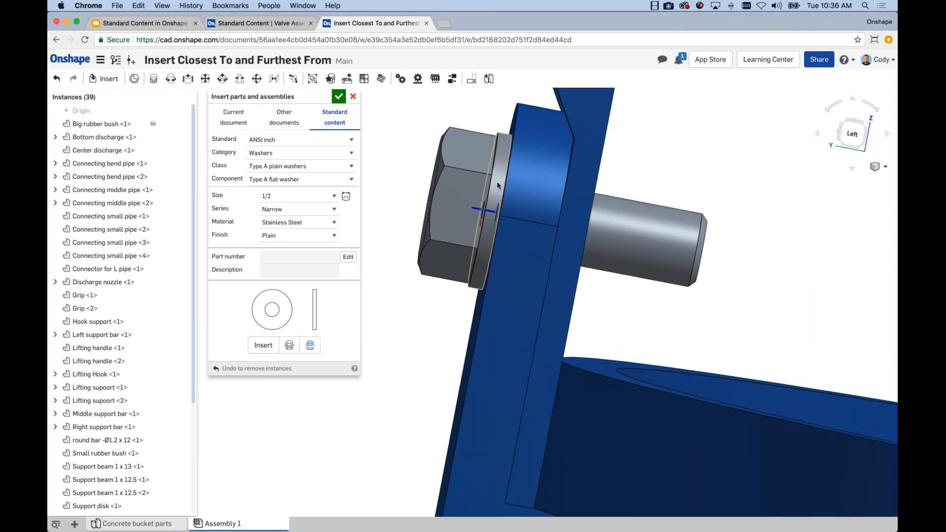
{"action": "left_click", "coordinate": [505, 158]}
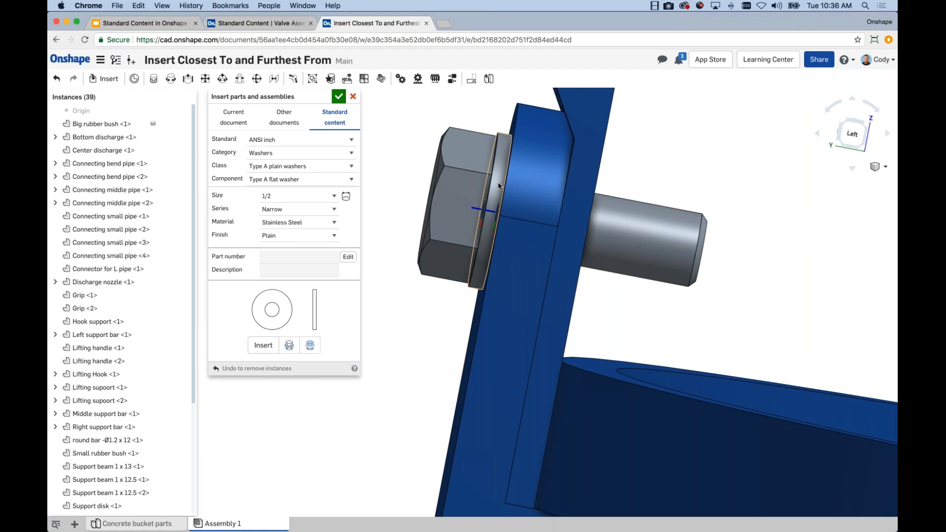
Insert a second 1/2 Type A flat washer over the bolt hole on the lifting handle's inner face
{"action": "right_click_drag", "start_coordinate": [747, 233], "coordinate": [627, 263]}
{"action": "scroll", "coordinate": [418, 276], "scroll_direction": "down", "scroll_amount": 1}
{"action": "left_click", "coordinate": [263, 345]}
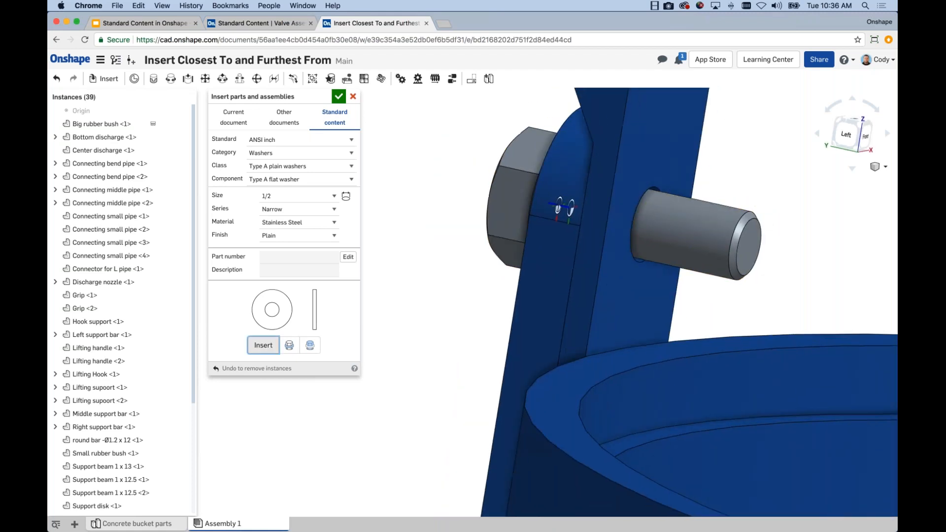
{"action": "left_click", "coordinate": [654, 225]}
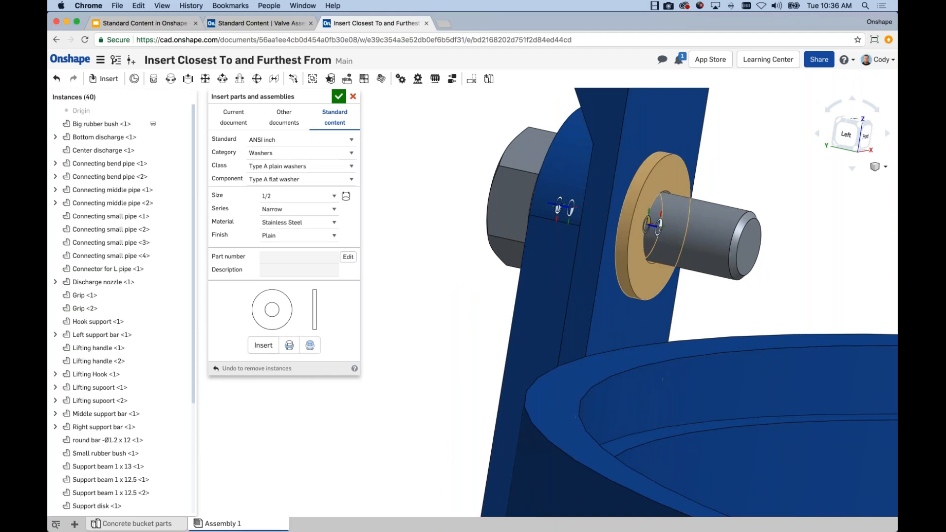
{"action": "scroll", "coordinate": [746, 200], "scroll_direction": "up", "scroll_amount": 3}
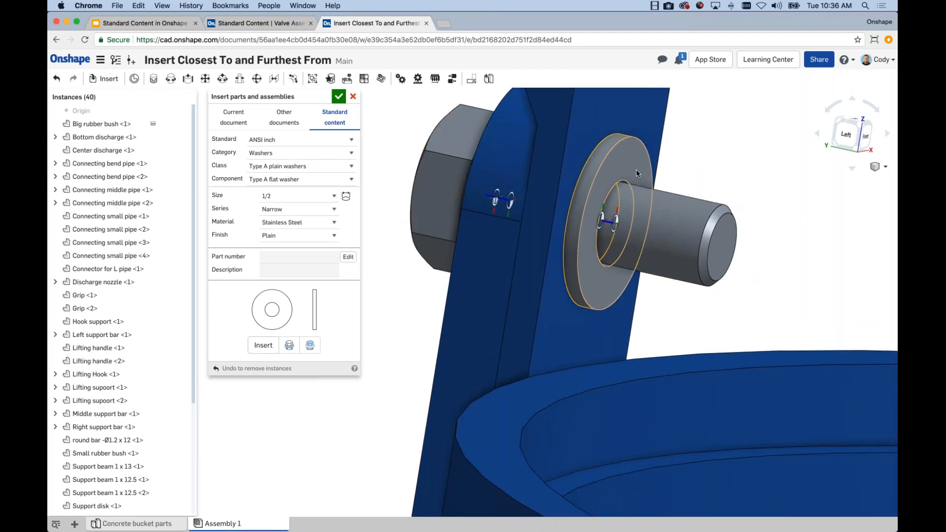
Add a 1/2 extra-duty spring lock washer to the bolt, inserted furthest from the lifting handle's inner face
{"action": "left_click", "coordinate": [271, 166]}
{"action": "left_click", "coordinate": [269, 149]}
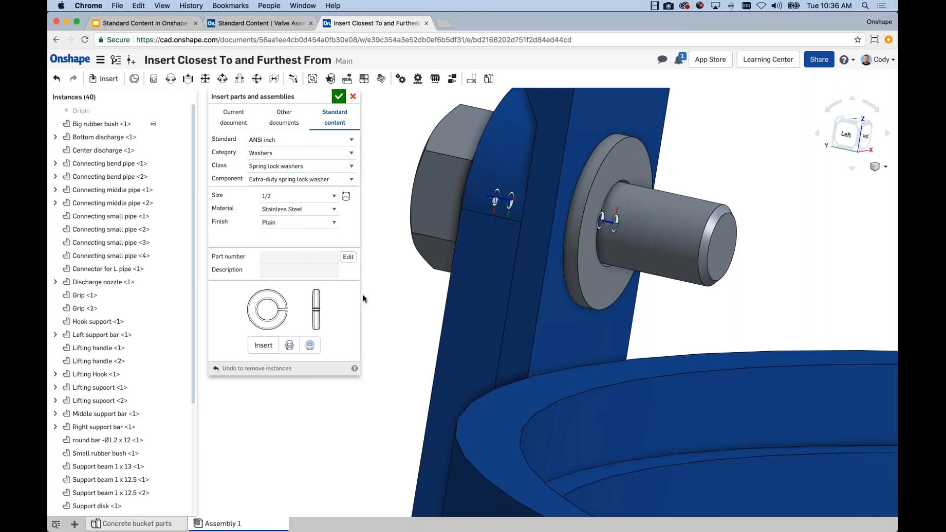
{"action": "left_click", "coordinate": [570, 316]}
{"action": "right_click_drag", "start_coordinate": [690, 318], "coordinate": [705, 316]}
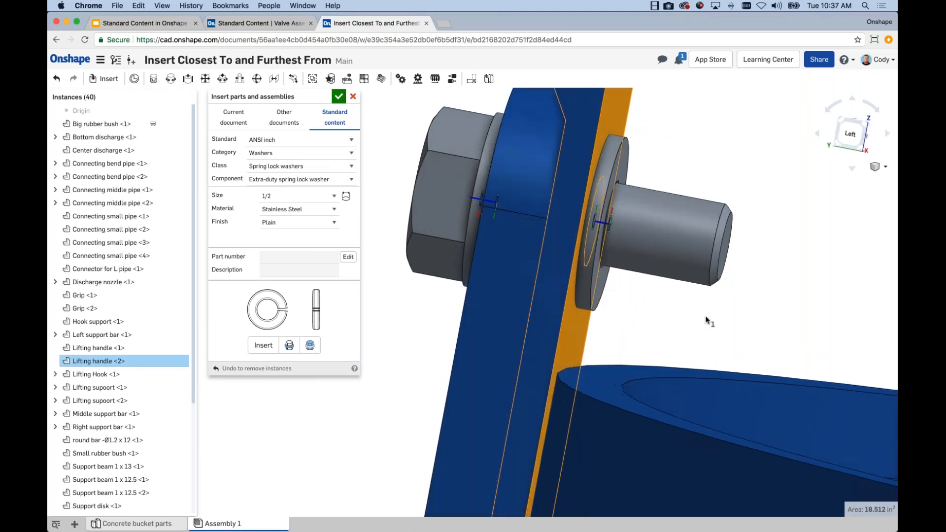
{"action": "scroll", "coordinate": [613, 165], "scroll_direction": "up", "scroll_amount": 2}
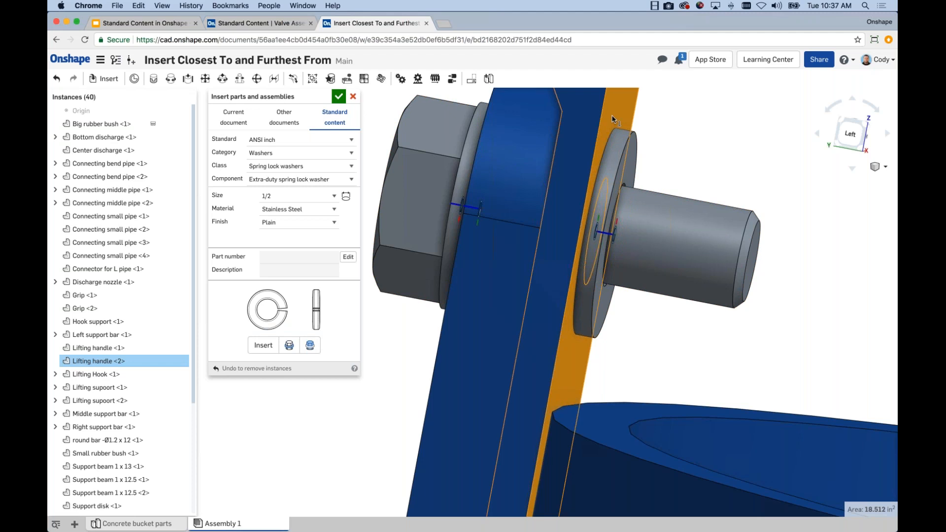
{"action": "left_click", "coordinate": [311, 348]}
{"action": "scroll", "coordinate": [673, 201], "scroll_direction": "up", "scroll_amount": 2}
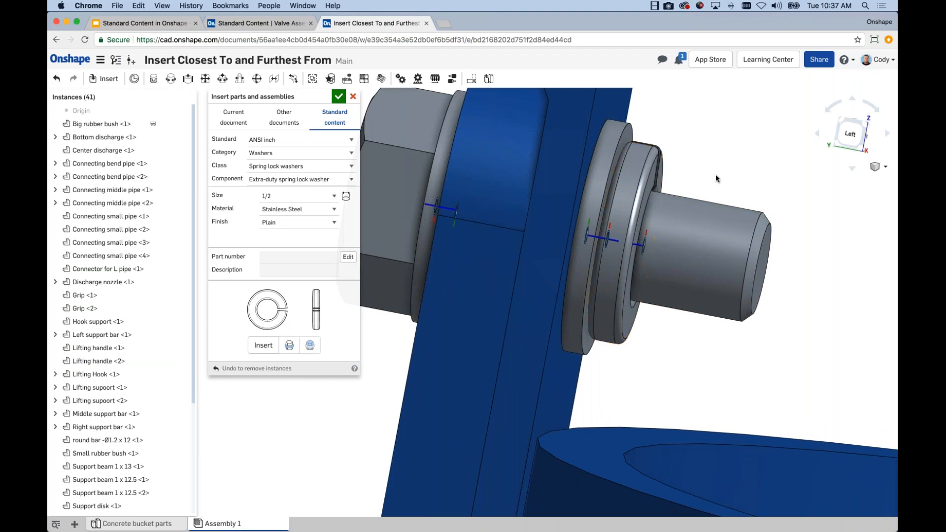
{"action": "scroll", "coordinate": [715, 173], "scroll_direction": "down", "scroll_amount": 3}
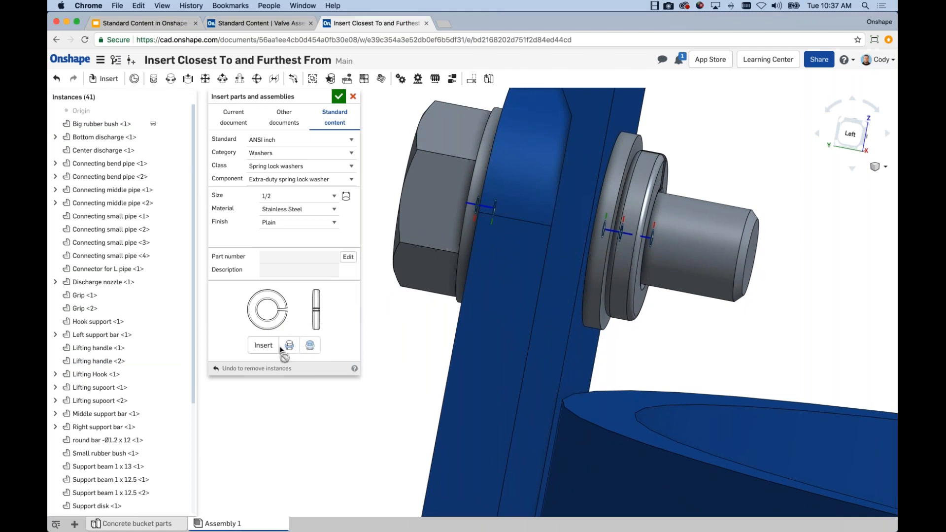
Add a 1/2-13 heavy hex jam nut on the bolt, inserted furthest from the lifting handle's inner face
{"action": "right_click_drag", "start_coordinate": [767, 326], "coordinate": [775, 340]}
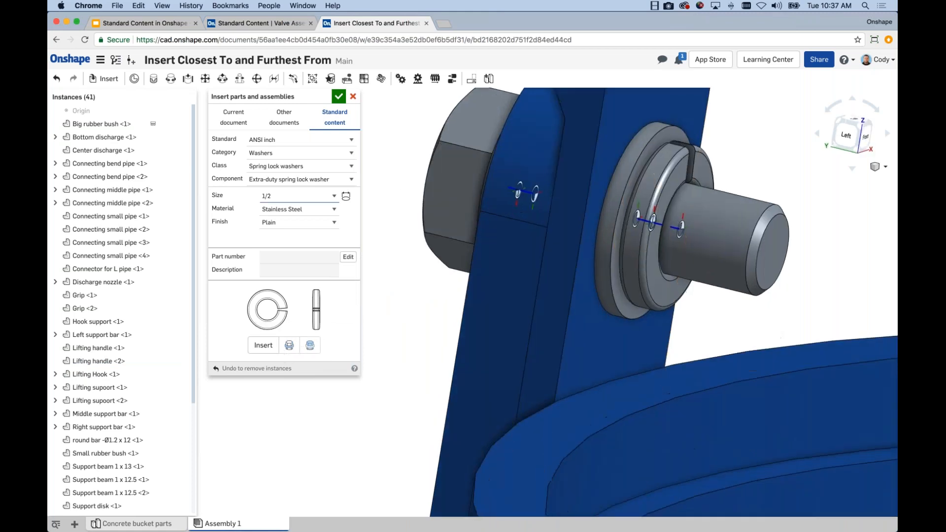
{"action": "left_click", "coordinate": [268, 155]}
{"action": "left_click", "coordinate": [270, 146]}
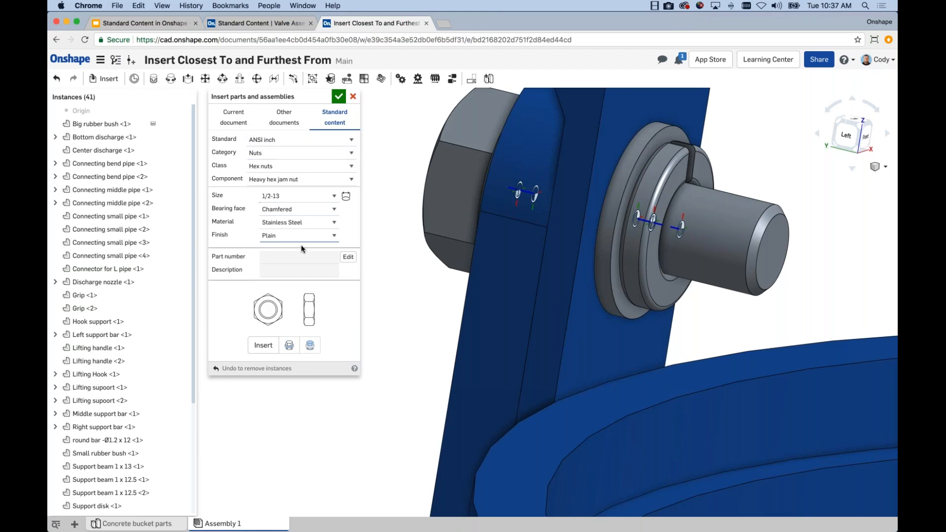
{"action": "left_click", "coordinate": [563, 350]}
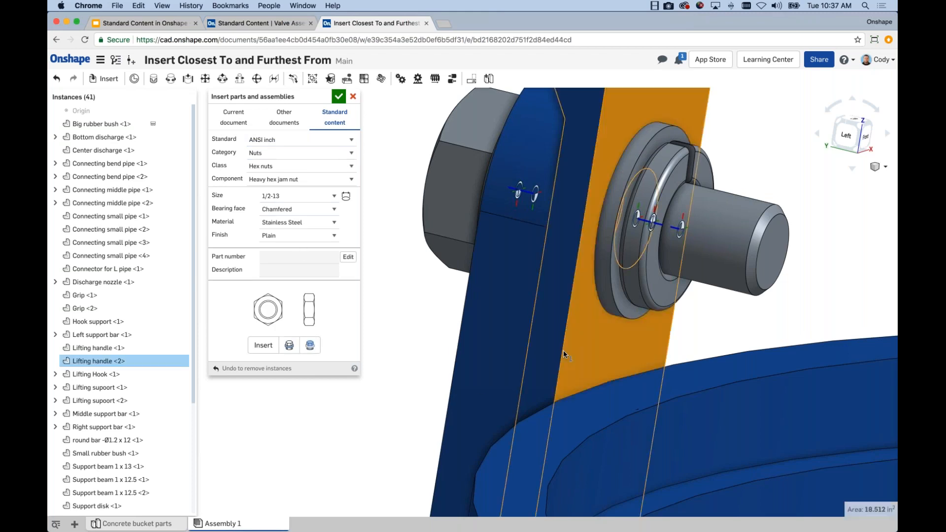
{"action": "left_click", "coordinate": [310, 347]}
{"action": "right_click_drag", "start_coordinate": [410, 321], "coordinate": [430, 314]}
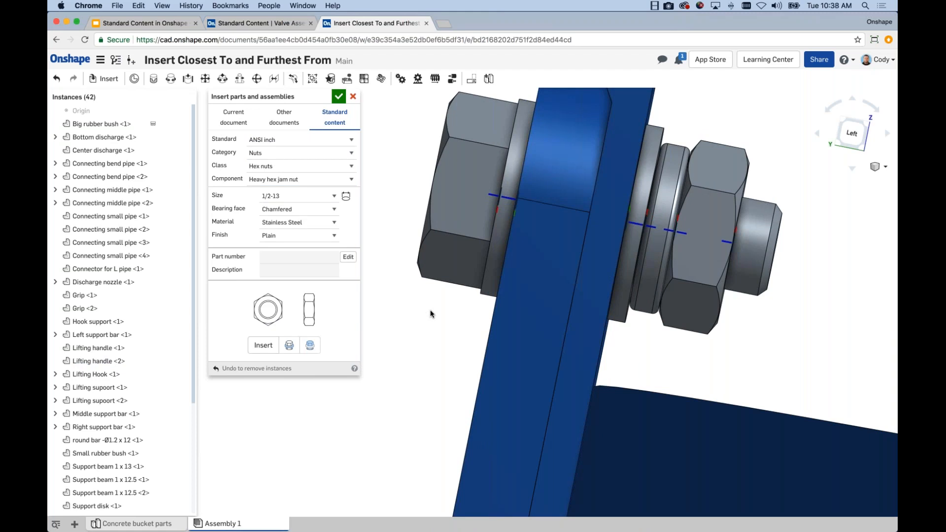
Examine the bolt, washers and nut stacked through the lifting support and handle, and review the furthest-from-selection insertion option
{"action": "right_click_drag", "start_coordinate": [457, 371], "coordinate": [677, 318]}
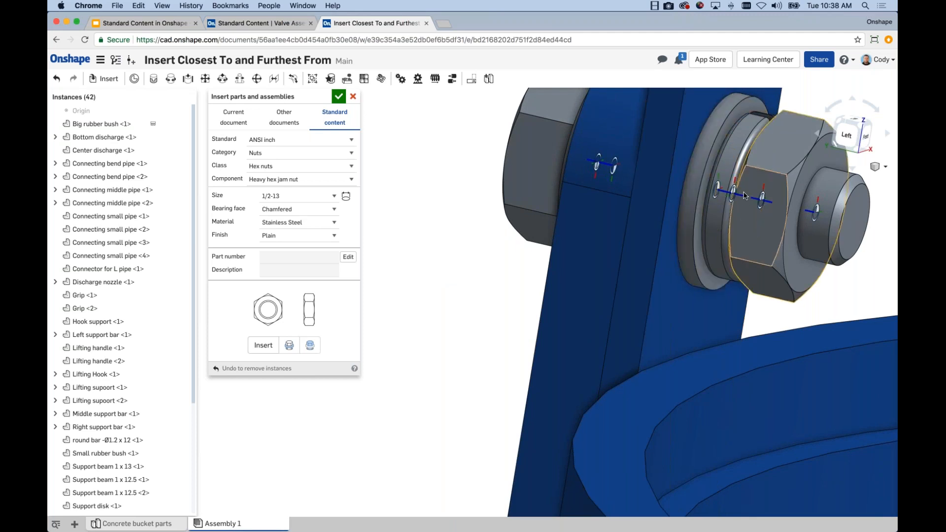
{"action": "mouse_move", "coordinate": [720, 225]}
{"action": "right_mouse_down"}
{"action": "mouse_move", "coordinate": [744, 216]}
{"action": "mouse_move", "coordinate": [717, 235]}
{"action": "right_mouse_up"}
{"action": "scroll", "coordinate": [744, 216], "scroll_direction": "down", "scroll_amount": 4}
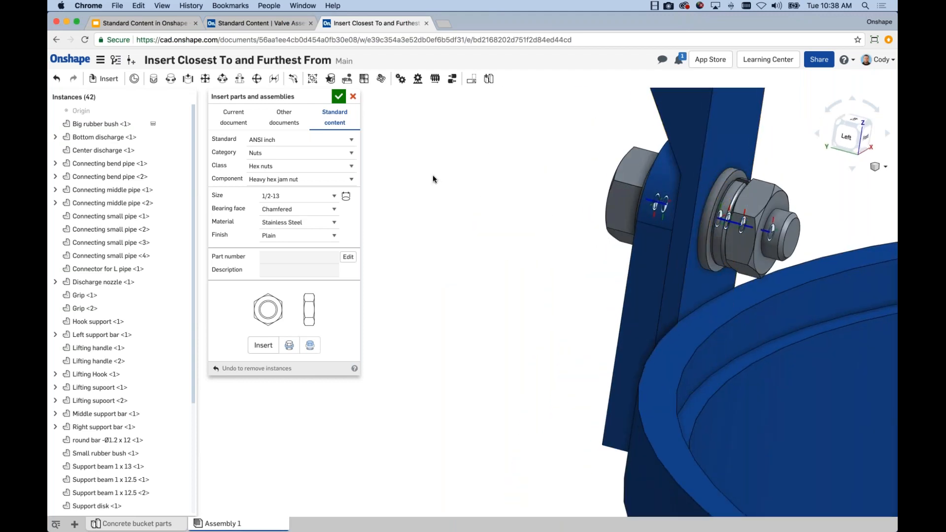
{"action": "middle_click_drag", "start_coordinate": [511, 204], "coordinate": [478, 209]}
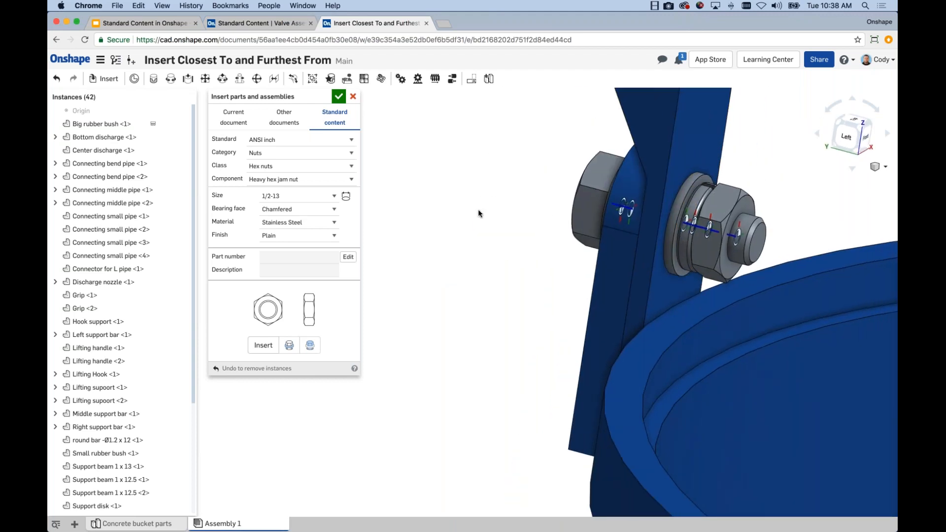
{"action": "scroll", "coordinate": [491, 219], "scroll_direction": "down", "scroll_amount": 3}
{"action": "middle_click_drag", "start_coordinate": [491, 219], "coordinate": [455, 247]}
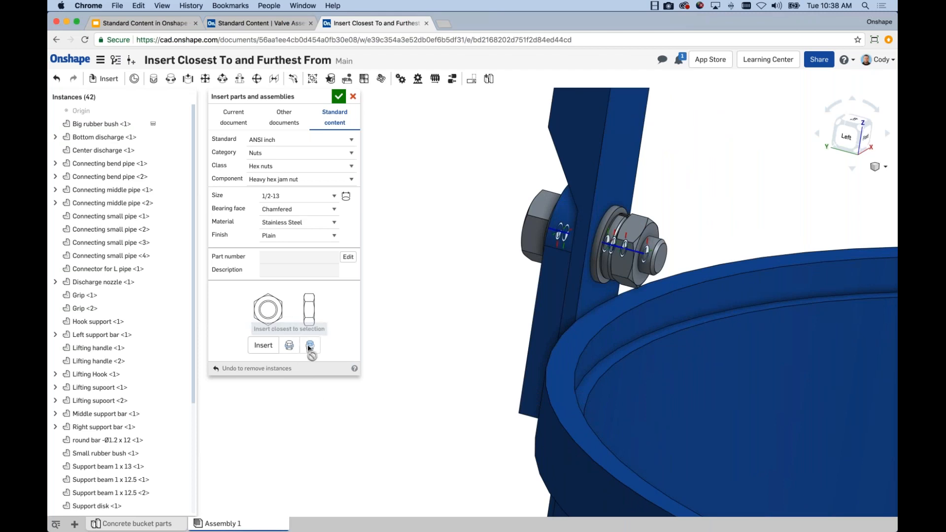
{"action": "mouse_move", "coordinate": [310, 348]}
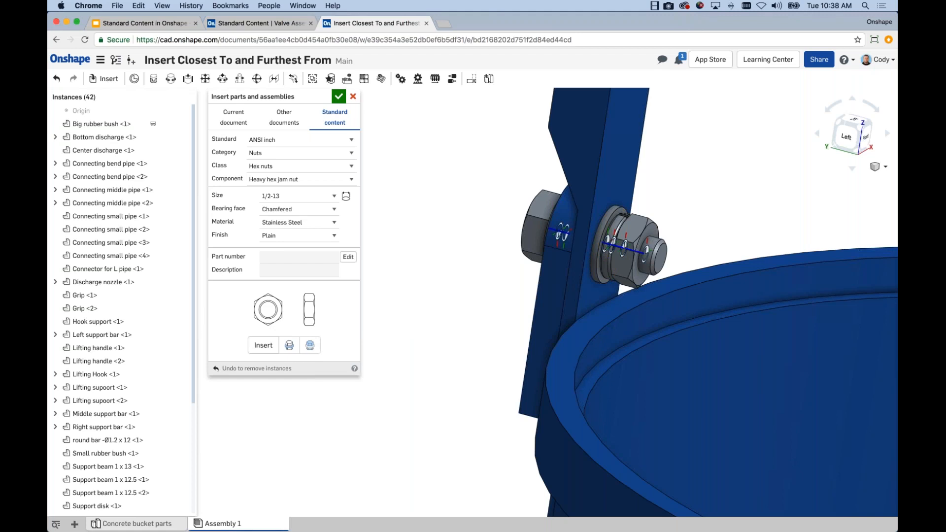
Switch the content standard to ISO and review the sizes offered for the ISO 4161 hex flange nut
{"action": "left_click", "coordinate": [307, 140]}
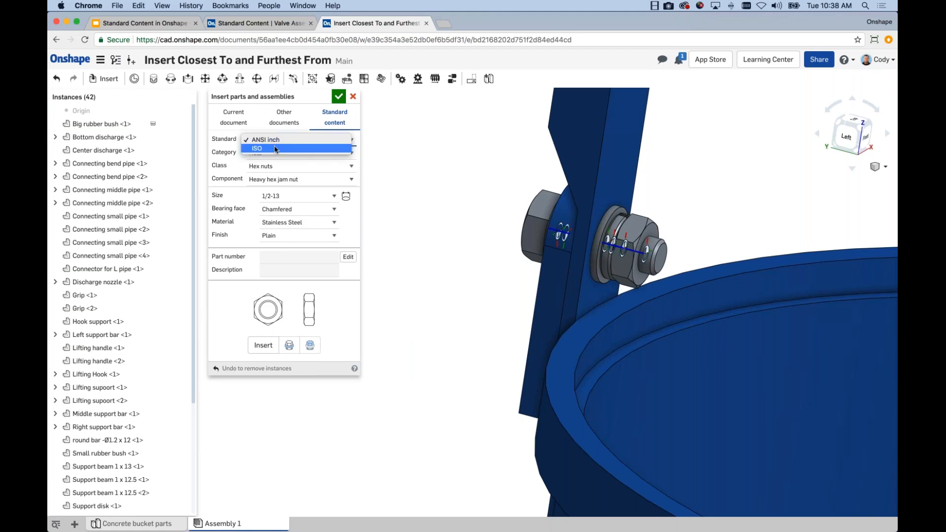
{"action": "left_click", "coordinate": [340, 182]}
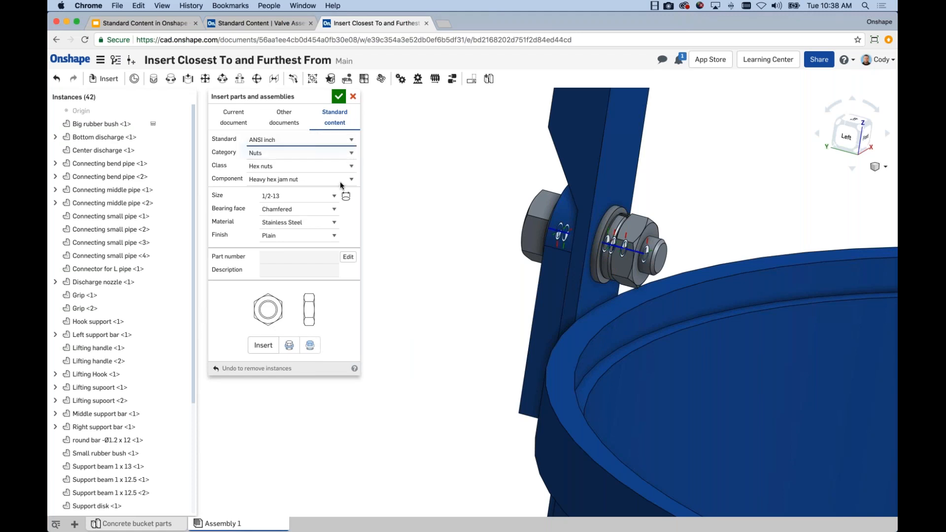
{"action": "left_click", "coordinate": [276, 194]}
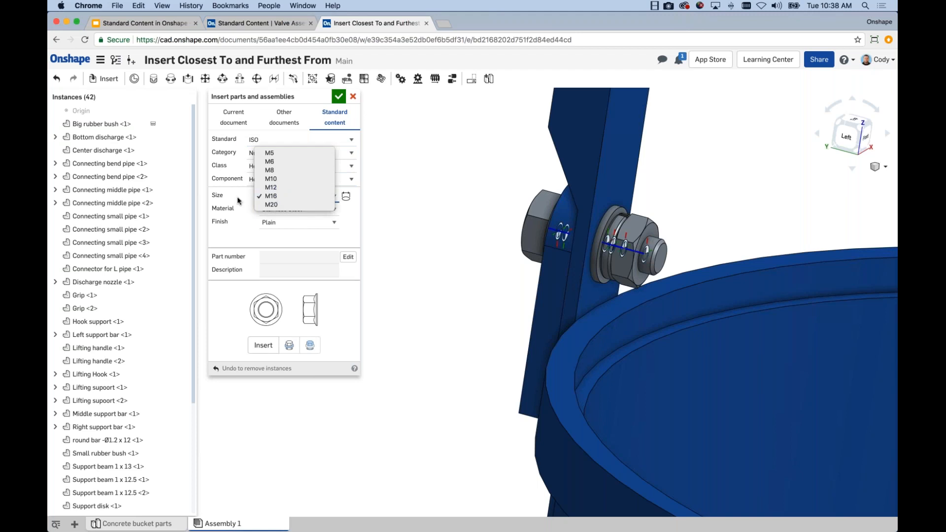
{"action": "left_click", "coordinate": [242, 189]}
{"action": "left_click", "coordinate": [276, 194]}
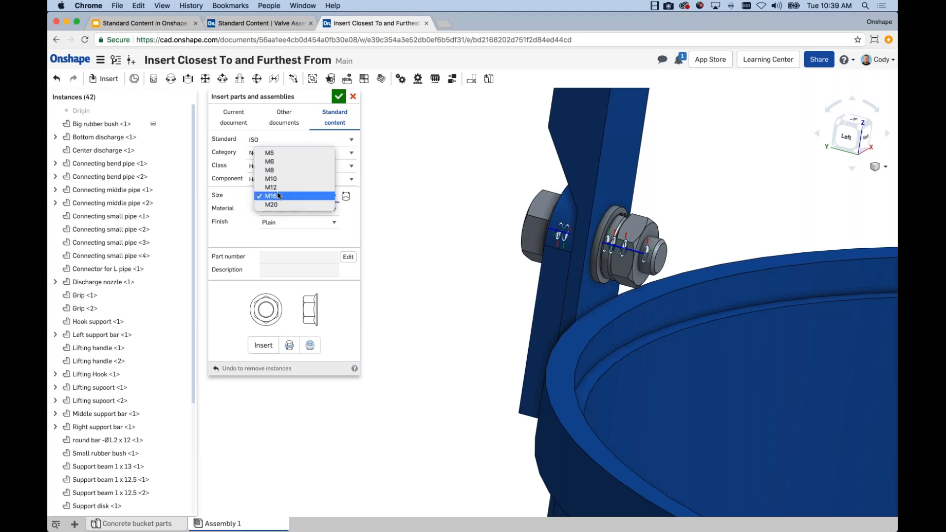
{"action": "left_click", "coordinate": [279, 197]}
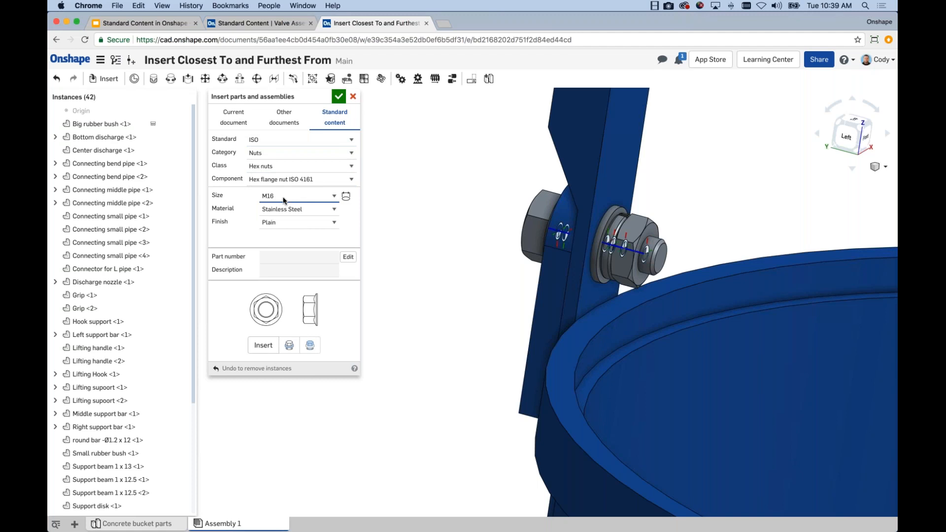
Set the content standard back to ANSI inch and review the sizes offered for the heavy hex jam nut
{"action": "left_click", "coordinate": [276, 140]}
{"action": "left_click", "coordinate": [267, 131]}
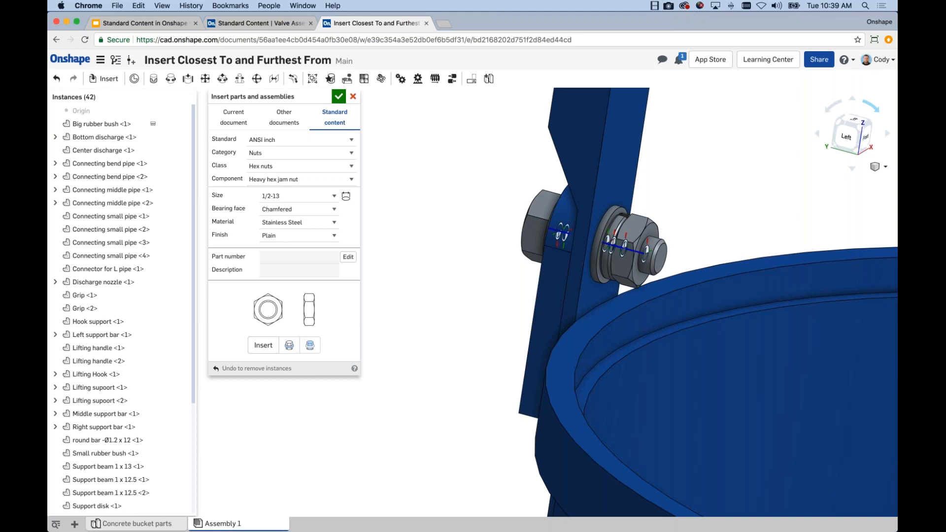
{"action": "left_click", "coordinate": [288, 194]}
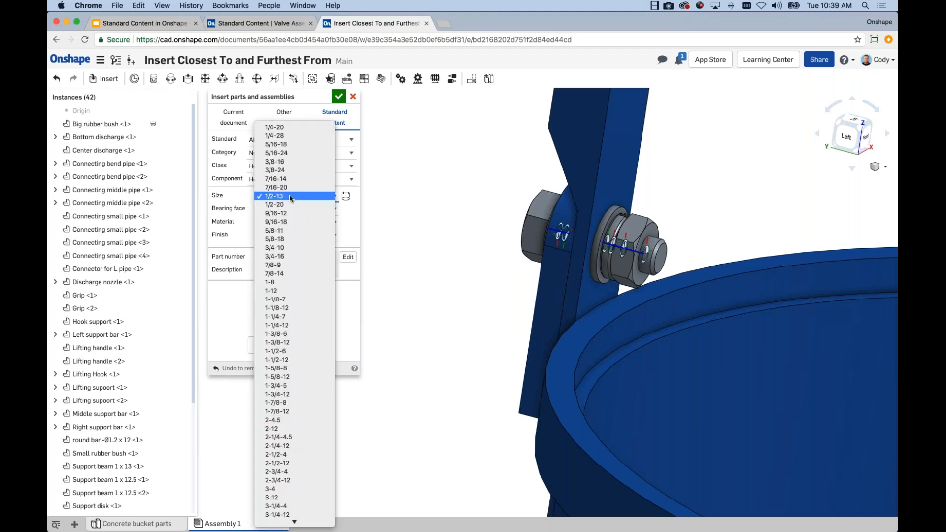
{"action": "left_click", "coordinate": [348, 222]}
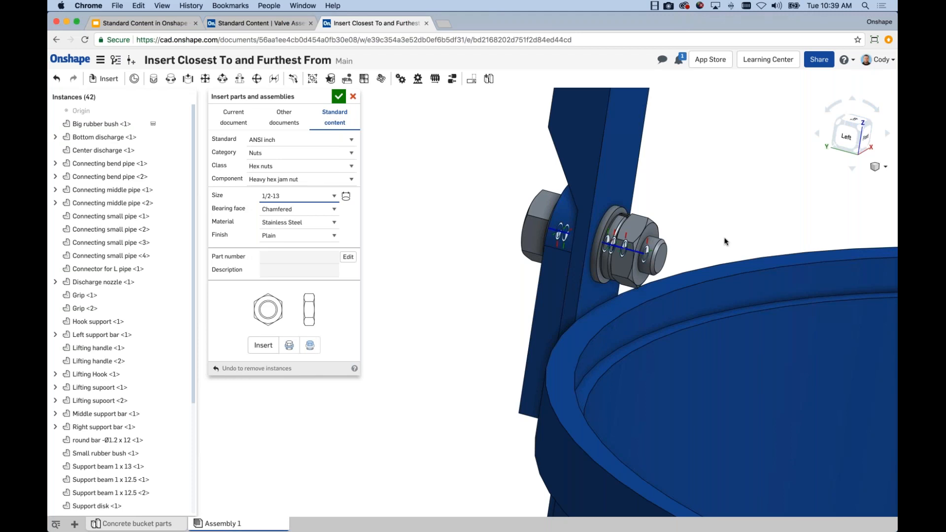
Inspect the fastener stack on the lifting handle up close, including the lock washer and nut, and view it within the whole bucket assembly
{"action": "scroll", "coordinate": [442, 198], "scroll_direction": "down", "scroll_amount": 1}
{"action": "scroll", "coordinate": [604, 209], "scroll_direction": "up", "scroll_amount": 10}
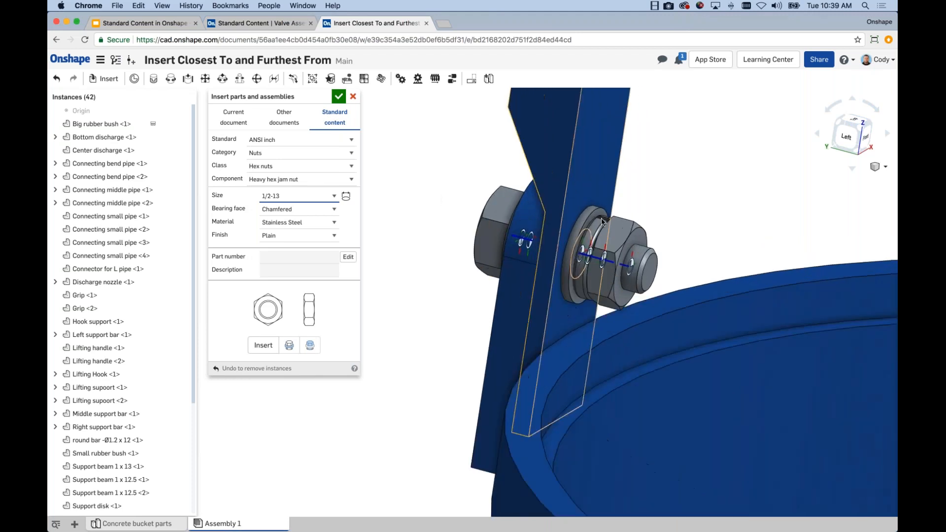
{"action": "left_click", "coordinate": [593, 200]}
{"action": "left_click", "coordinate": [605, 155]}
{"action": "left_click", "coordinate": [689, 169]}
{"action": "scroll", "coordinate": [691, 170], "scroll_direction": "down", "scroll_amount": 4}
{"action": "middle_click_drag", "start_coordinate": [769, 187], "coordinate": [754, 190]}
{"action": "scroll", "coordinate": [752, 188], "scroll_direction": "down", "scroll_amount": 5}
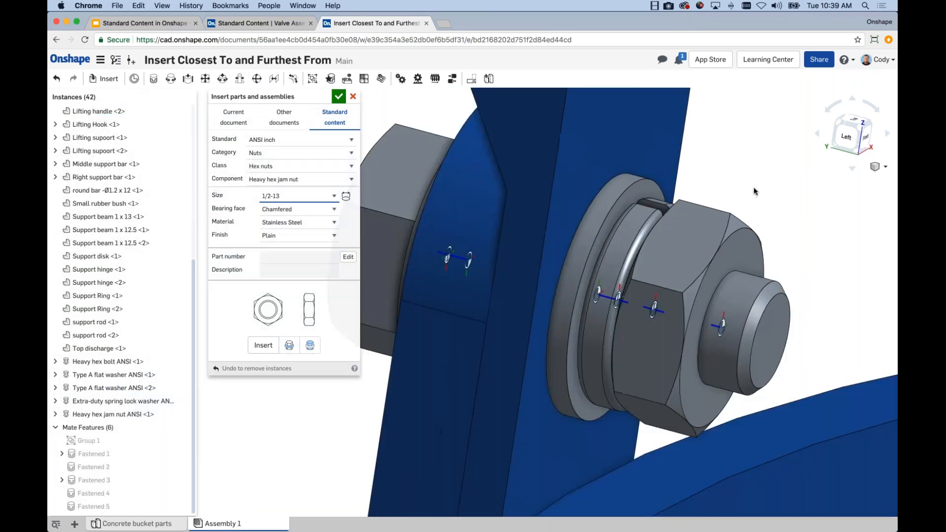
{"action": "middle_click_drag", "start_coordinate": [739, 190], "coordinate": [729, 188]}
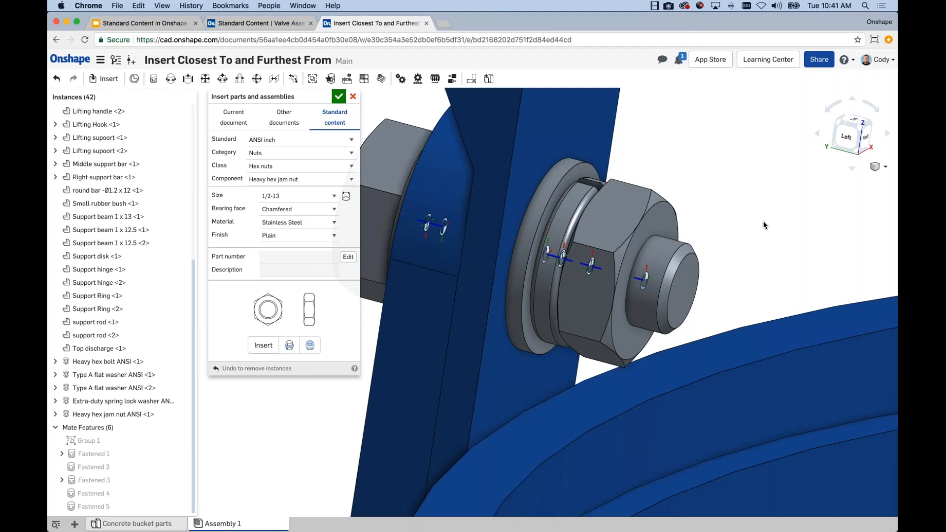
{"action": "scroll", "coordinate": [761, 225], "scroll_direction": "down", "scroll_amount": 1}
{"action": "scroll", "coordinate": [763, 224], "scroll_direction": "down", "scroll_amount": 2}
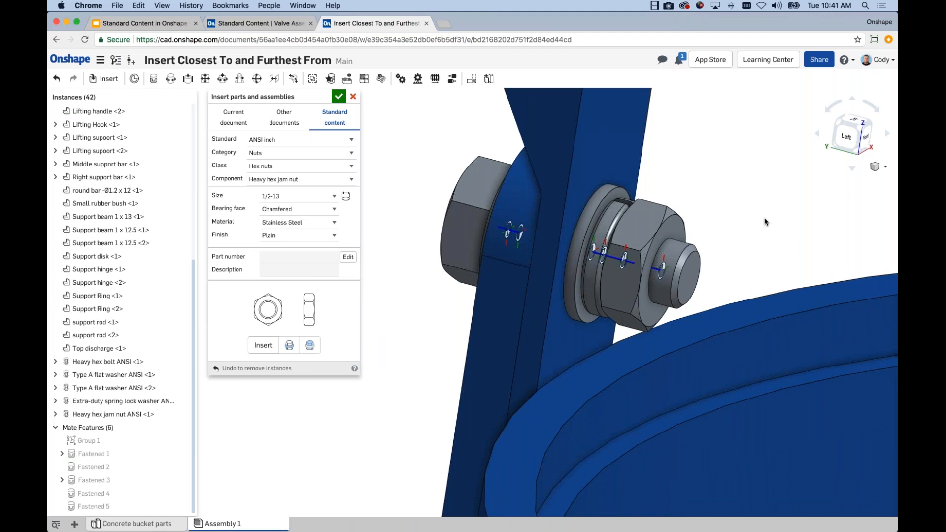
{"action": "scroll", "coordinate": [758, 220], "scroll_direction": "down", "scroll_amount": 3}
{"action": "scroll", "coordinate": [690, 247], "scroll_direction": "down", "scroll_amount": 5}
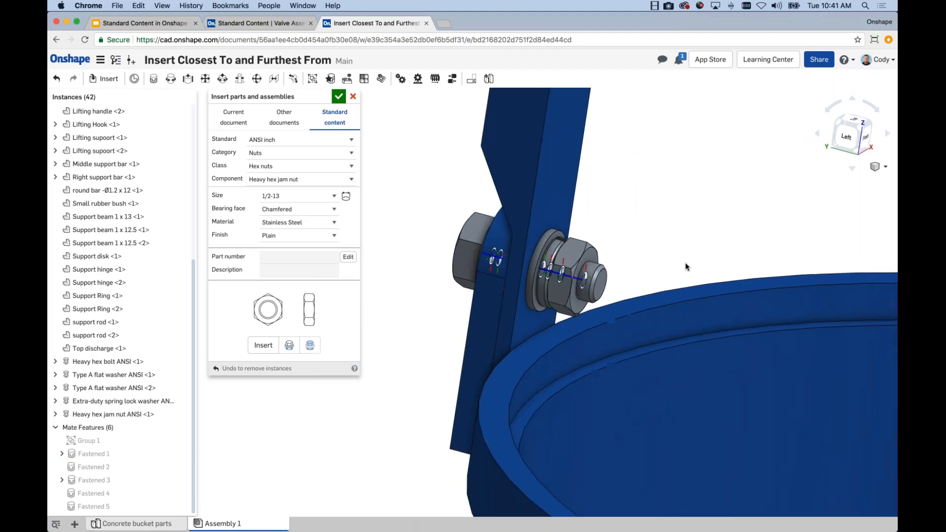
{"action": "scroll", "coordinate": [693, 264], "scroll_direction": "down", "scroll_amount": 8}
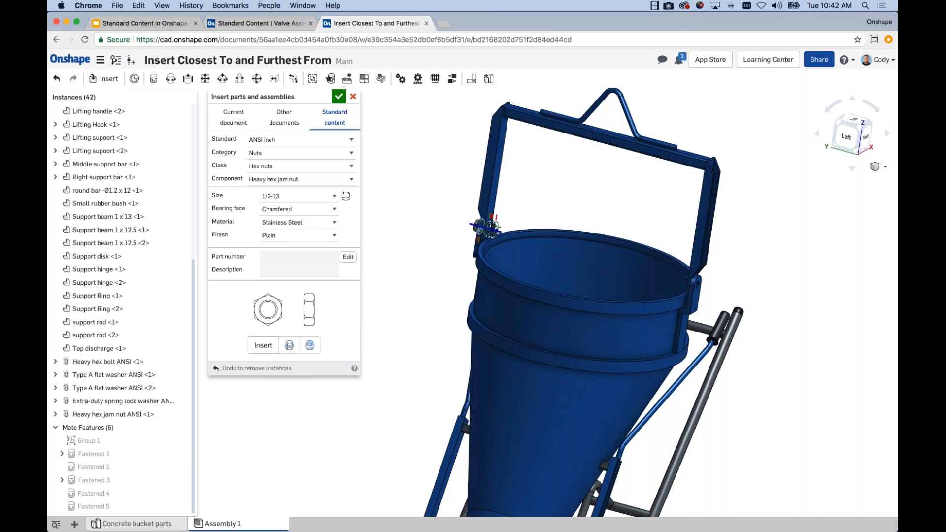
Give the 1/2-13 heavy hex jam nut part number PN-10926 and description 1/2-13" TPI Stainless Hex Nut, and save these company-wide properties
{"action": "left_click", "coordinate": [349, 257]}
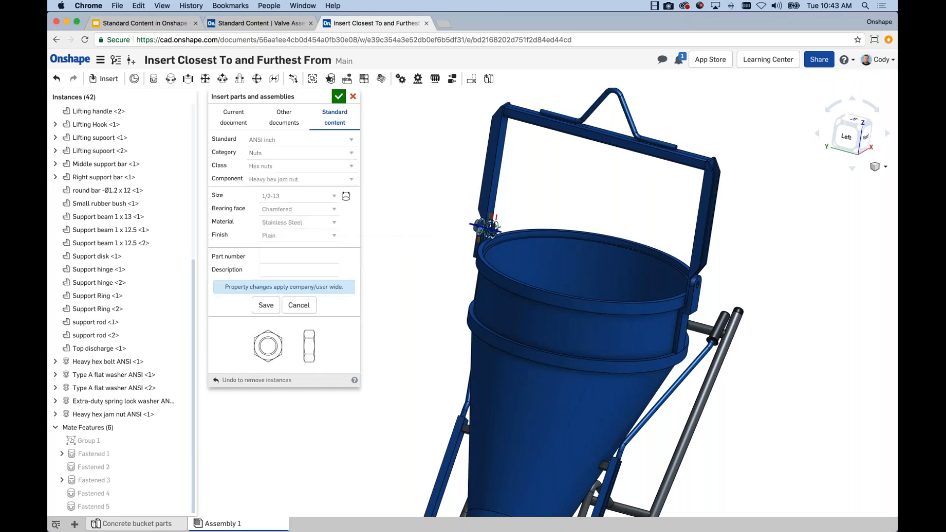
{"action": "type", "text": "PN-10926"}
{"action": "left_click", "coordinate": [297, 271]}
{"action": "type", "text": "1/2-13\" TPI Sta"}
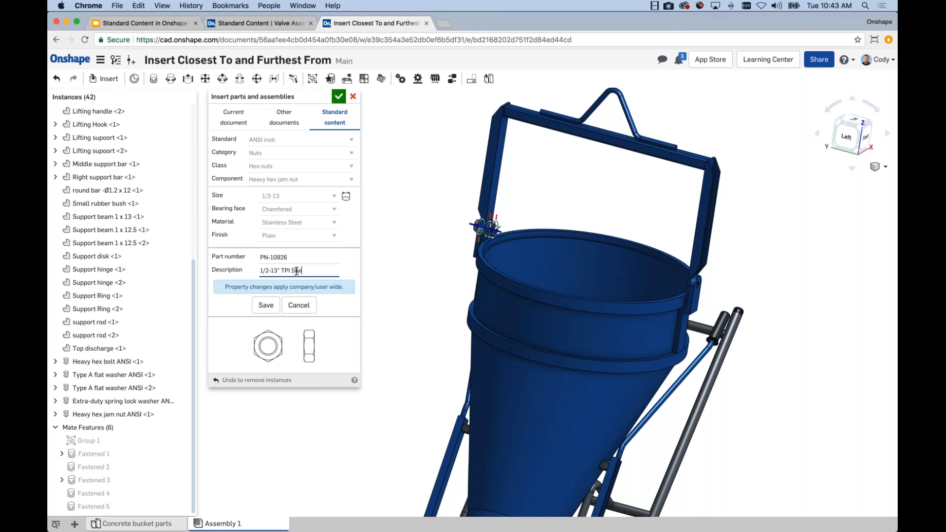
{"action": "type", "text": "inless Hex Nut"}
{"action": "key", "text": "shift+Tab"}
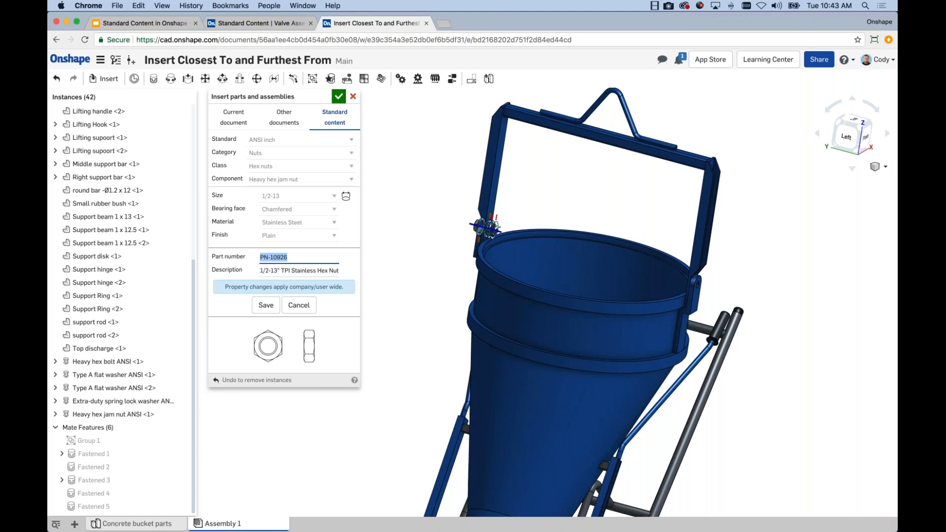
{"action": "left_click", "coordinate": [263, 305]}
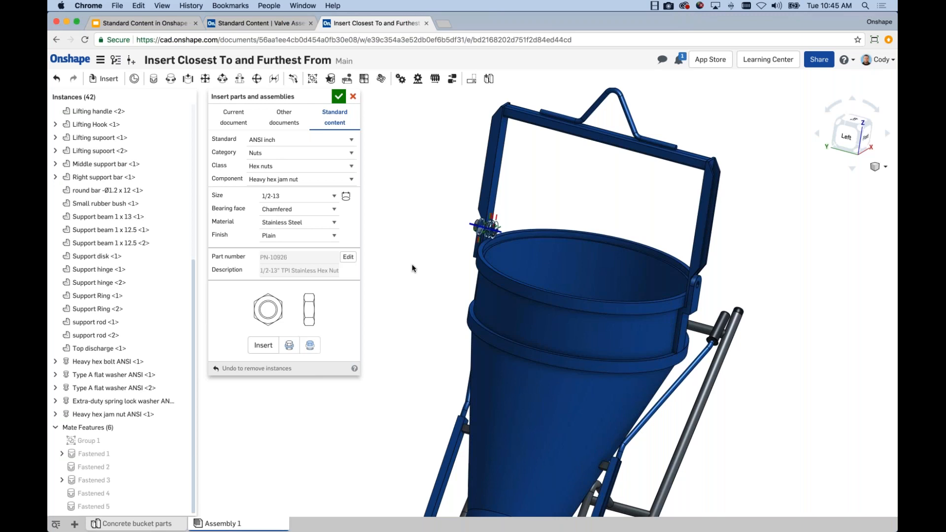
Switch to the Standard Content in Onshape deck in Google Slides and present slide 8, Advantages of Standard Content in Onshape
{"action": "scroll", "coordinate": [412, 269], "scroll_direction": "up", "scroll_amount": 3}
{"action": "scroll", "coordinate": [451, 238], "scroll_direction": "up", "scroll_amount": 4}
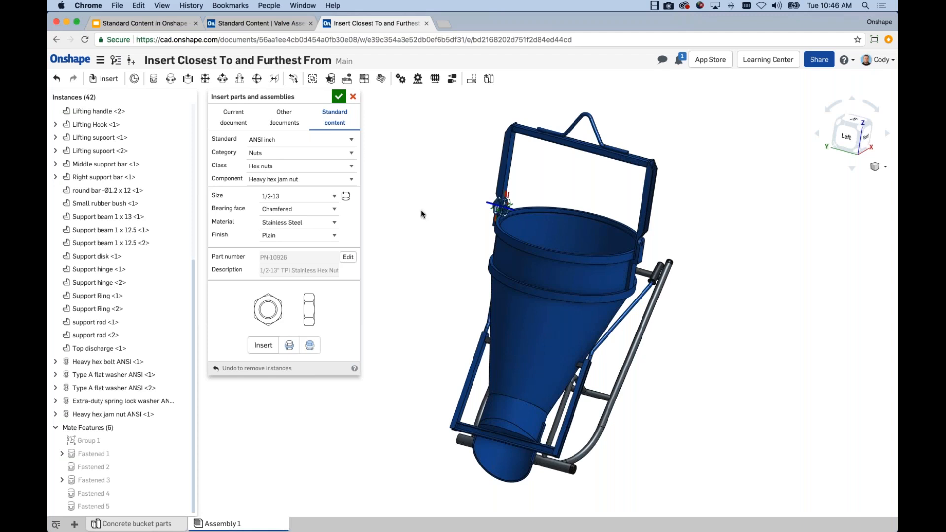
{"action": "left_click", "coordinate": [173, 24]}
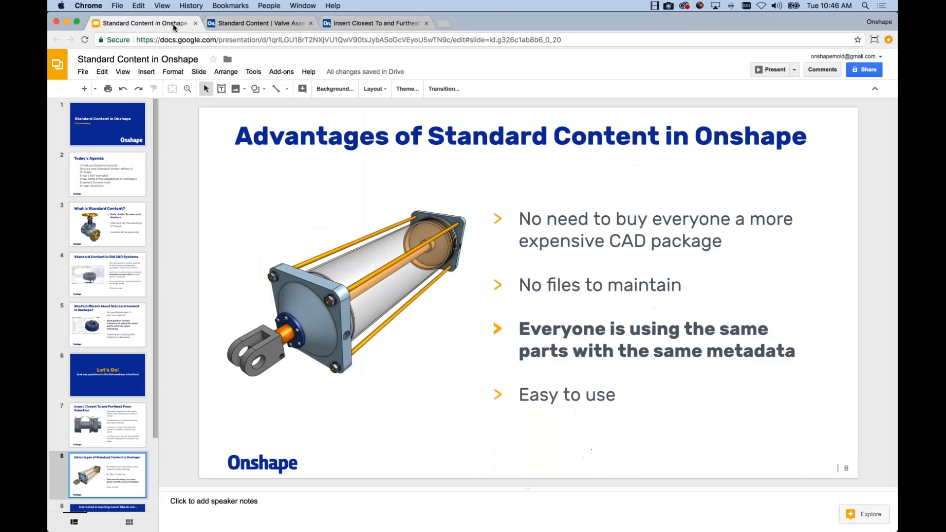
{"action": "left_click", "coordinate": [776, 70]}
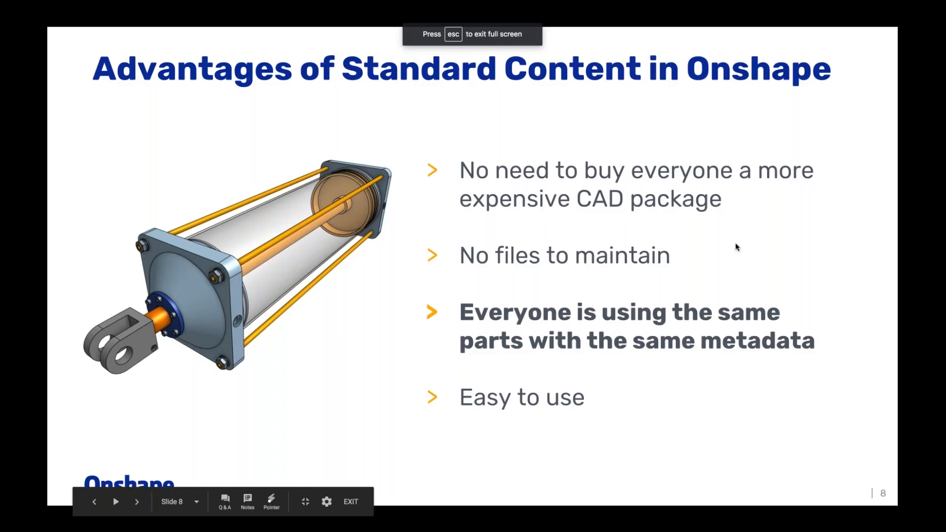